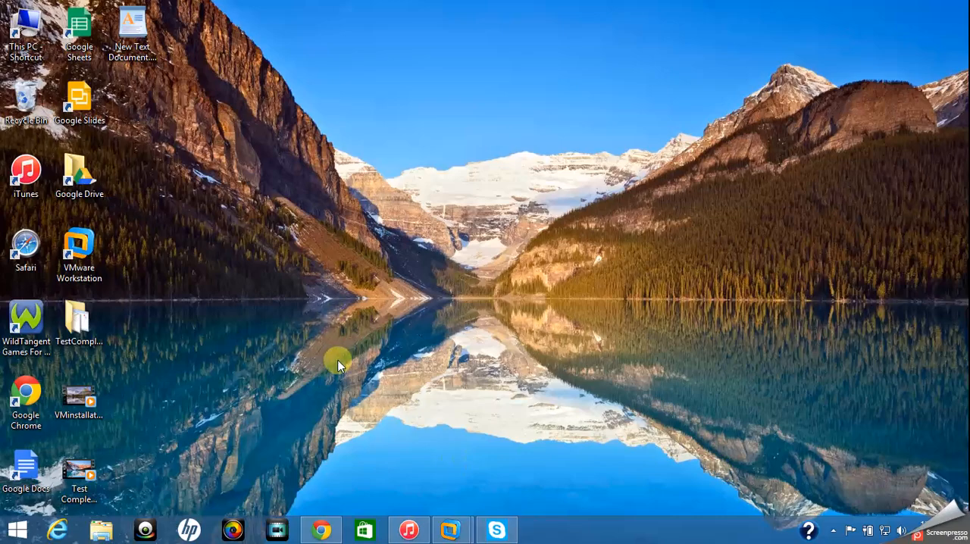
- Switch to the Windows 7 x64 virtual machine and begin a new recorded test in a project named crossbrowsertest1
{"action": "left_click", "coordinate": [447, 534]}
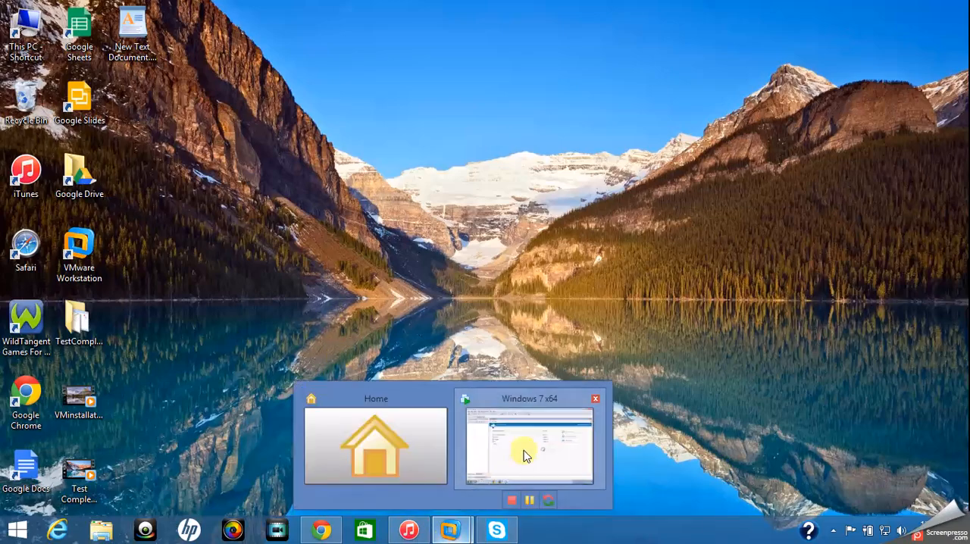
{"action": "left_click", "coordinate": [526, 394]}
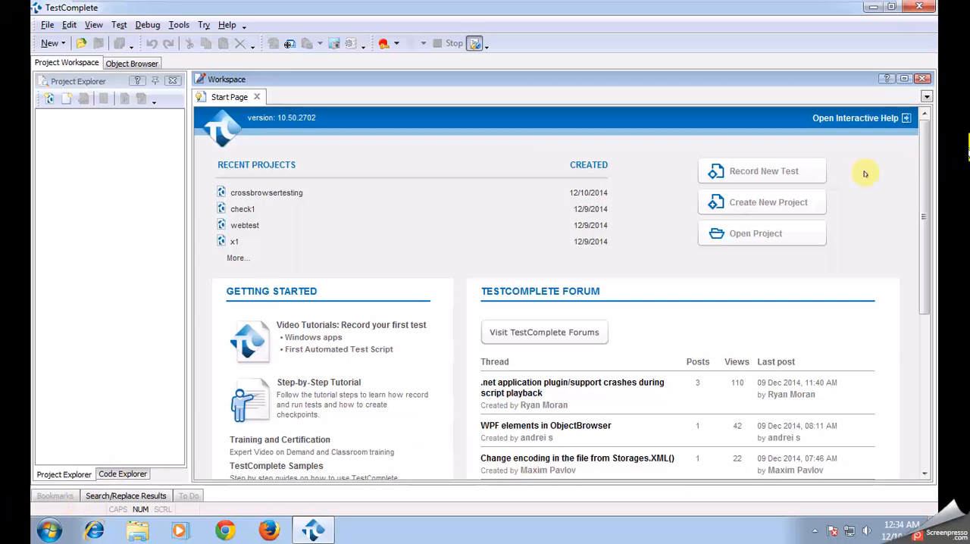
{"action": "left_click", "coordinate": [790, 175]}
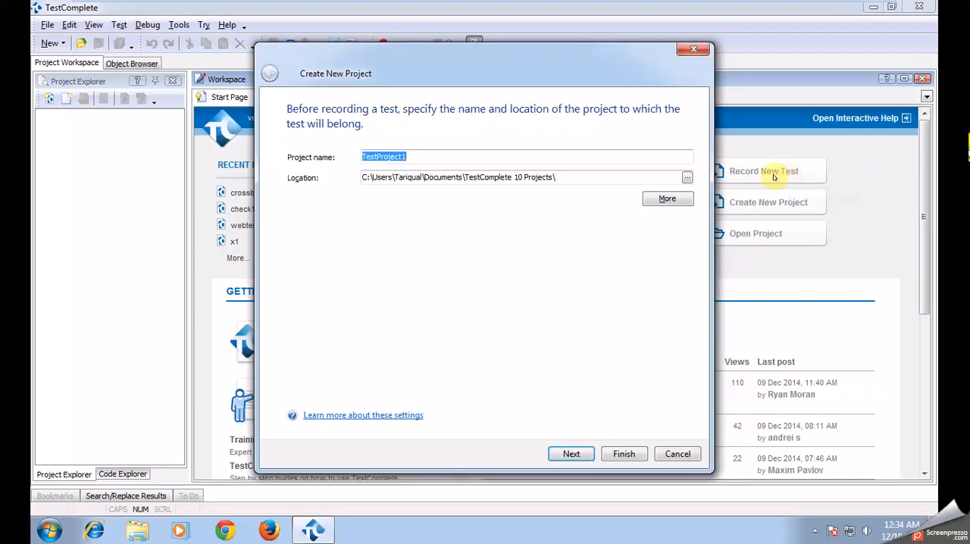
{"action": "type", "text": "cr"}
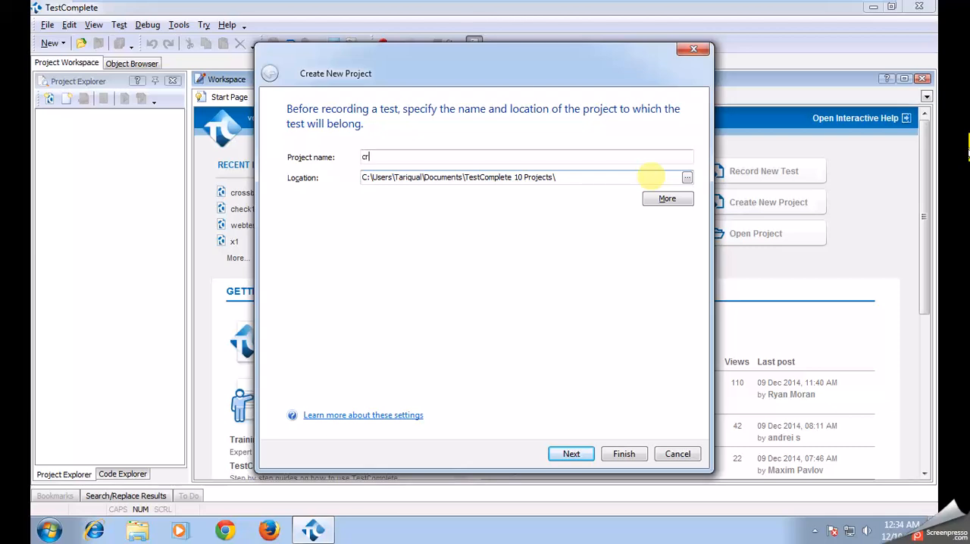
{"action": "type", "text": "ossbrowsertest1"}
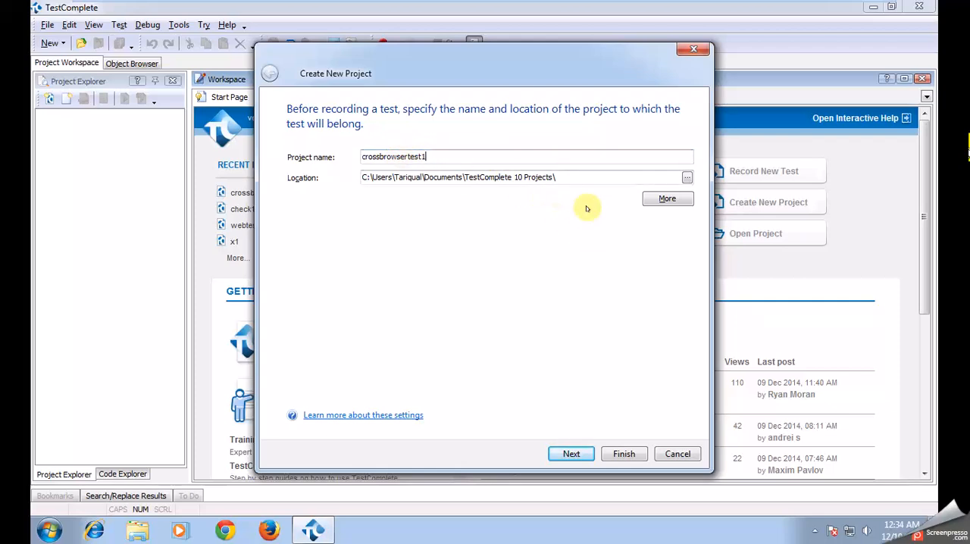
{"action": "left_click", "coordinate": [574, 452]}
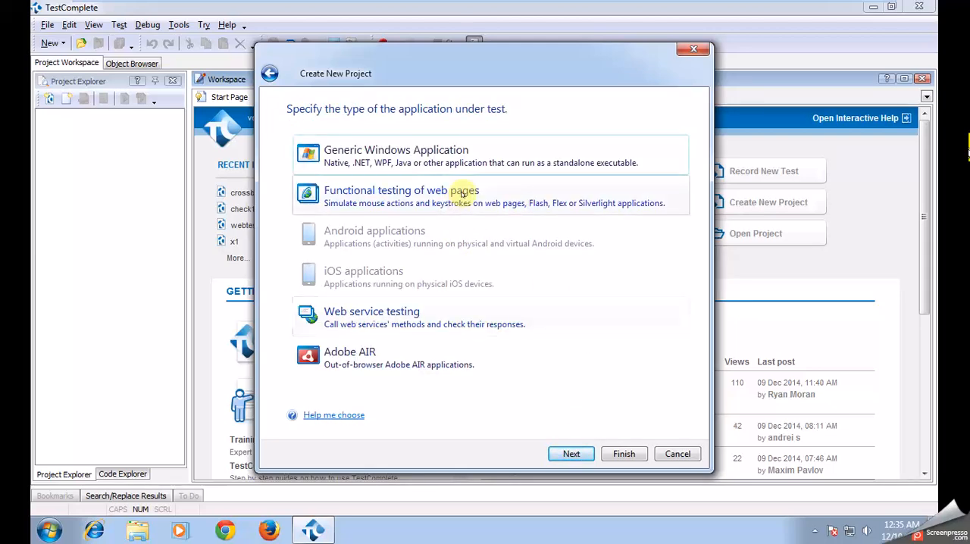
- Set up the project for functional testing of web pages, with Test Visualizer off for recording and test run, and VBScript as language
{"action": "left_click", "coordinate": [463, 193]}
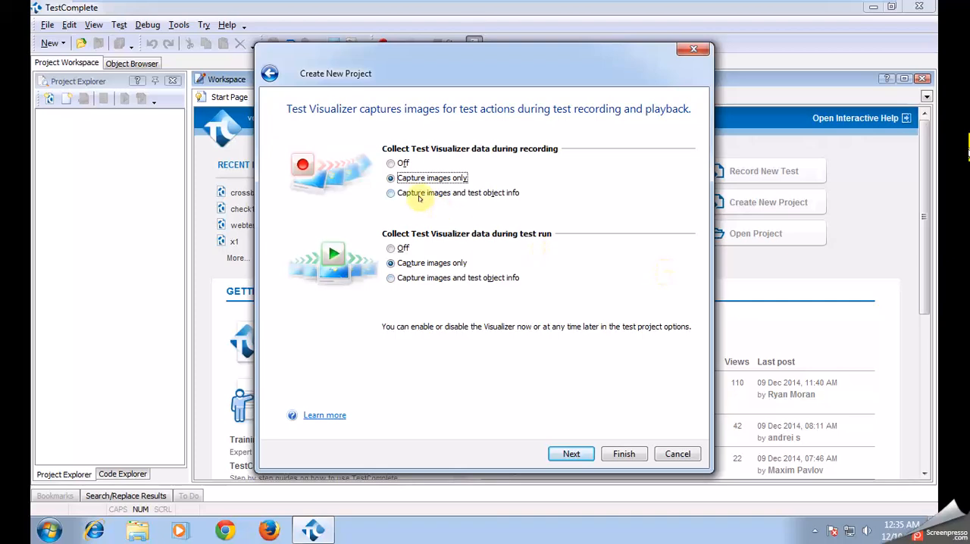
{"action": "left_click", "coordinate": [390, 164]}
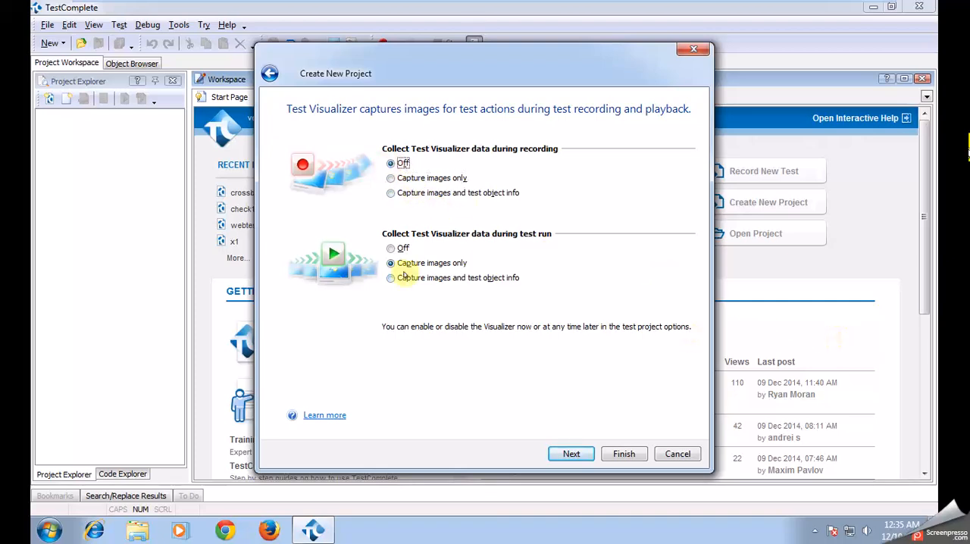
{"action": "left_click", "coordinate": [390, 249]}
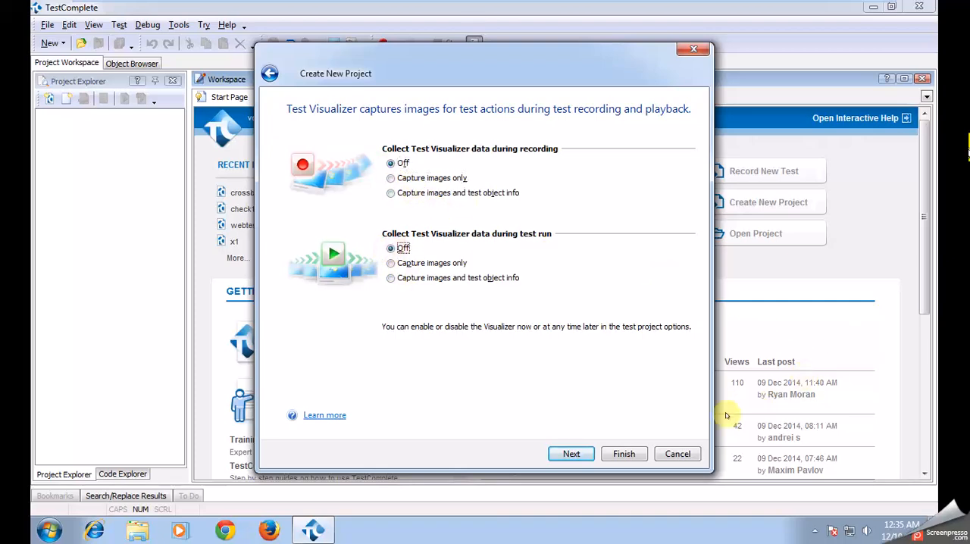
{"action": "left_click", "coordinate": [574, 453]}
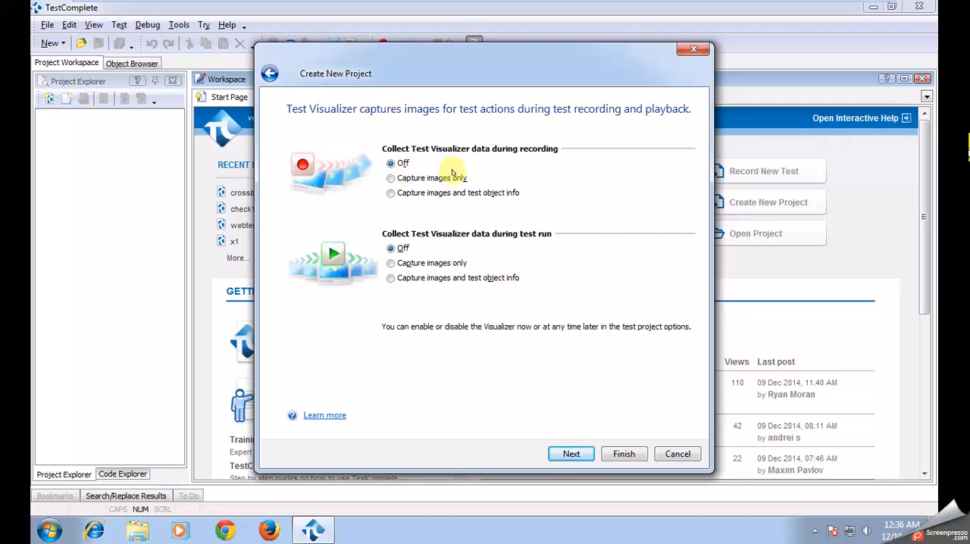
{"action": "left_click", "coordinate": [573, 453]}
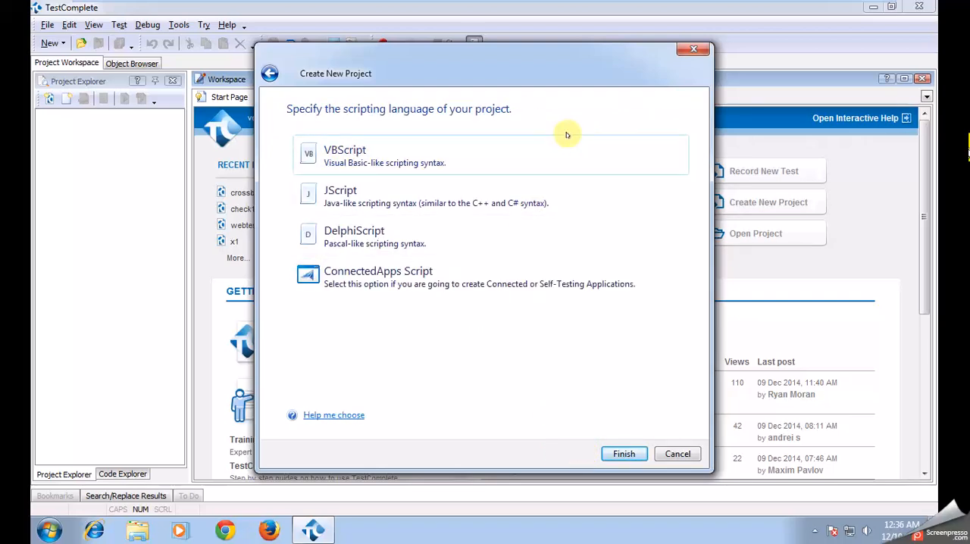
{"action": "left_click", "coordinate": [514, 164]}
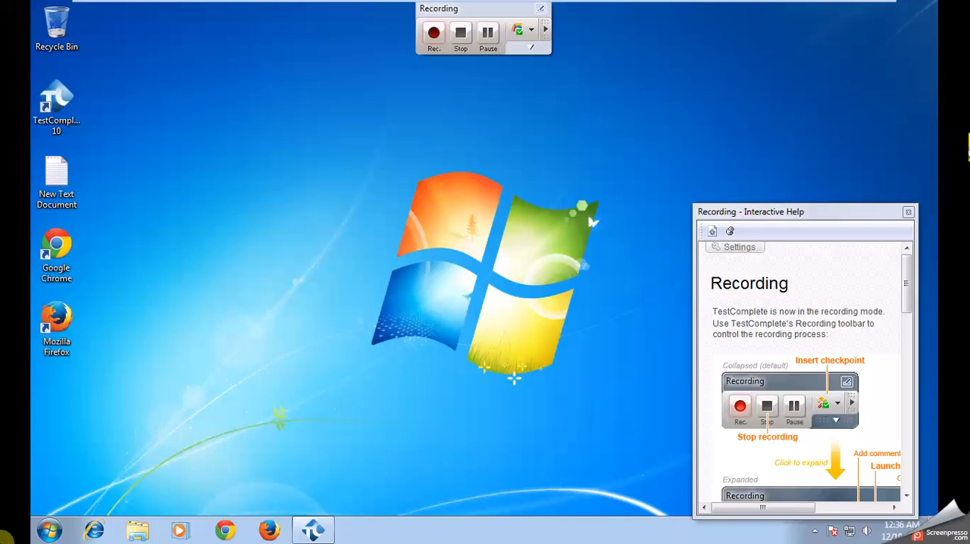
{"action": "left_click", "coordinate": [94, 530]}
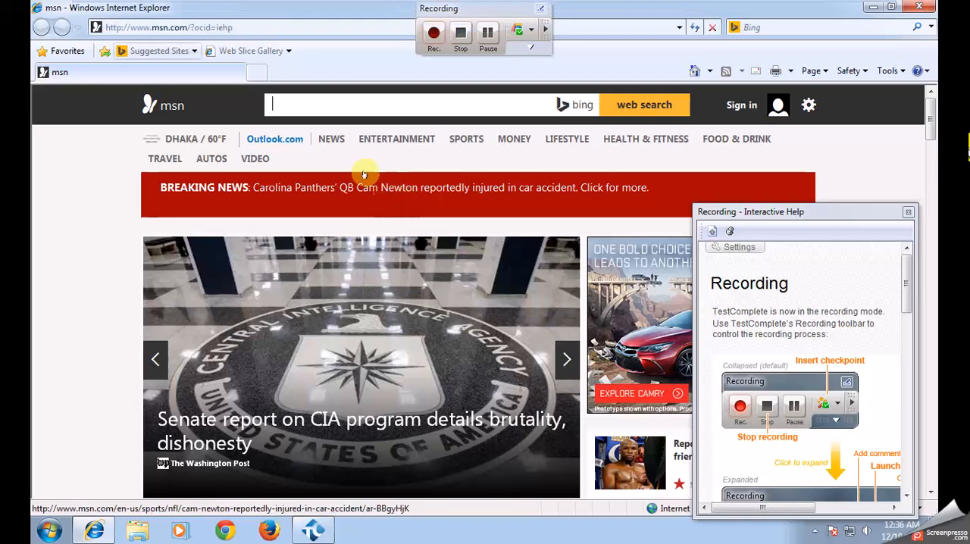
{"action": "left_click", "coordinate": [286, 29]}
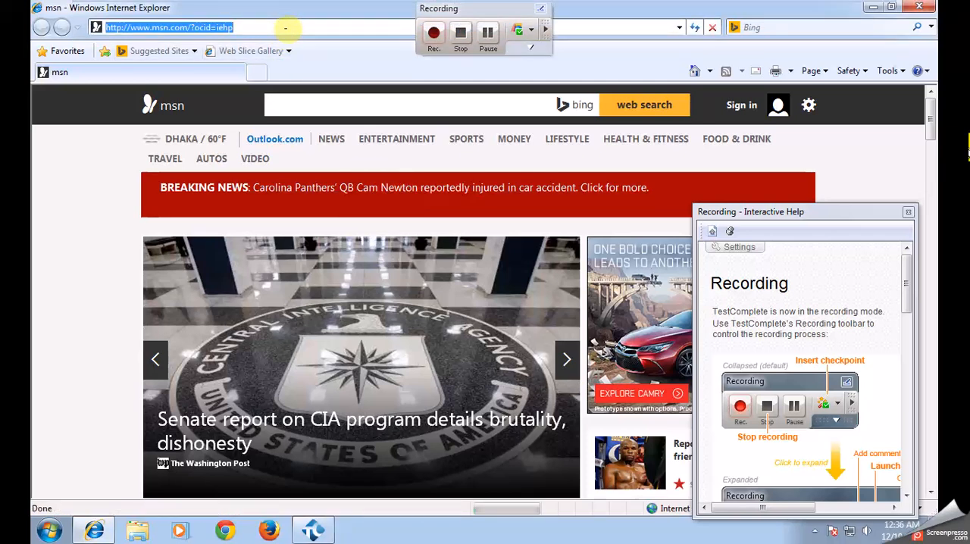
{"action": "type", "text": "www."}
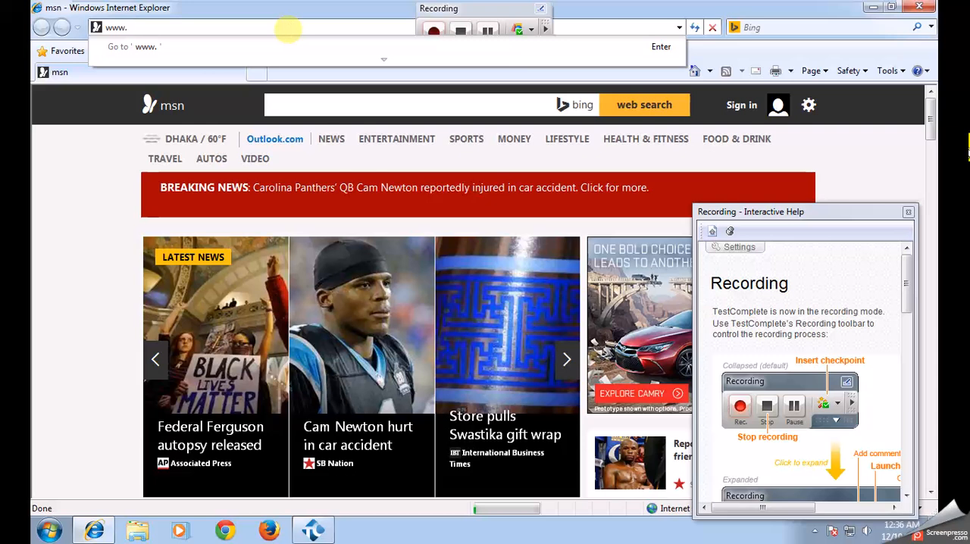
{"action": "type", "text": "gsmaren"}
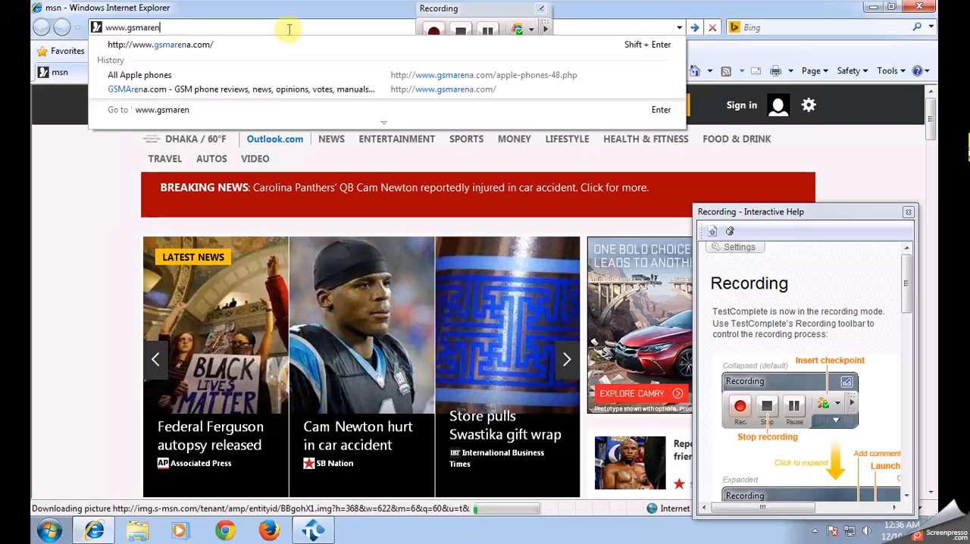
{"action": "type", "text": "a.com"}
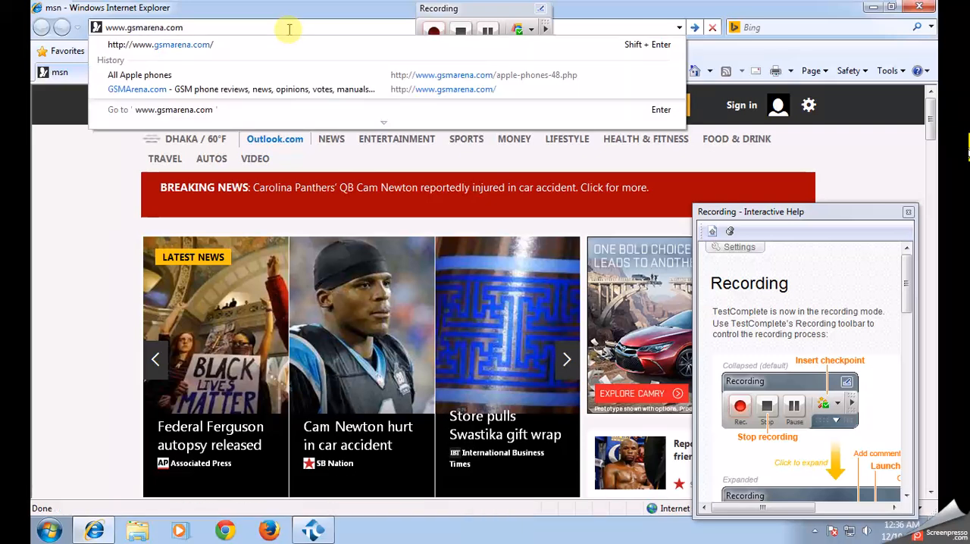
{"action": "key", "text": "Return"}
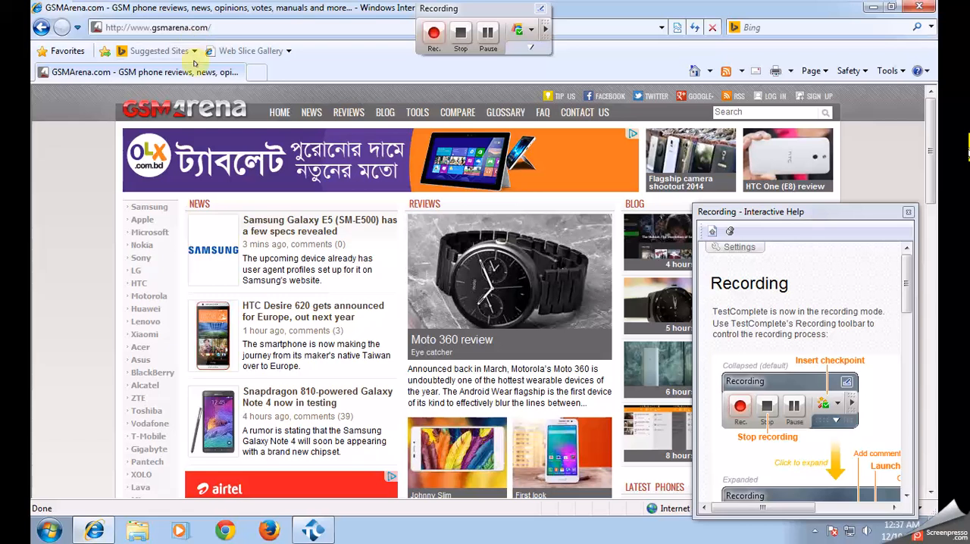
{"action": "left_click", "coordinate": [142, 219]}
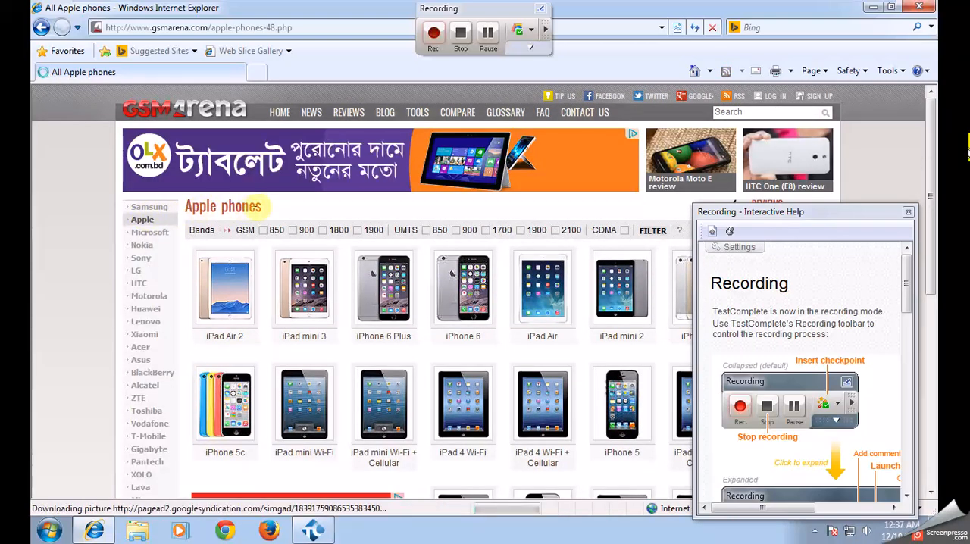
- Start an object checkpoint on the "Apple phones" heading, retrieving the baseline data from the object as textnodeApplePhones1
{"action": "left_click", "coordinate": [531, 30]}
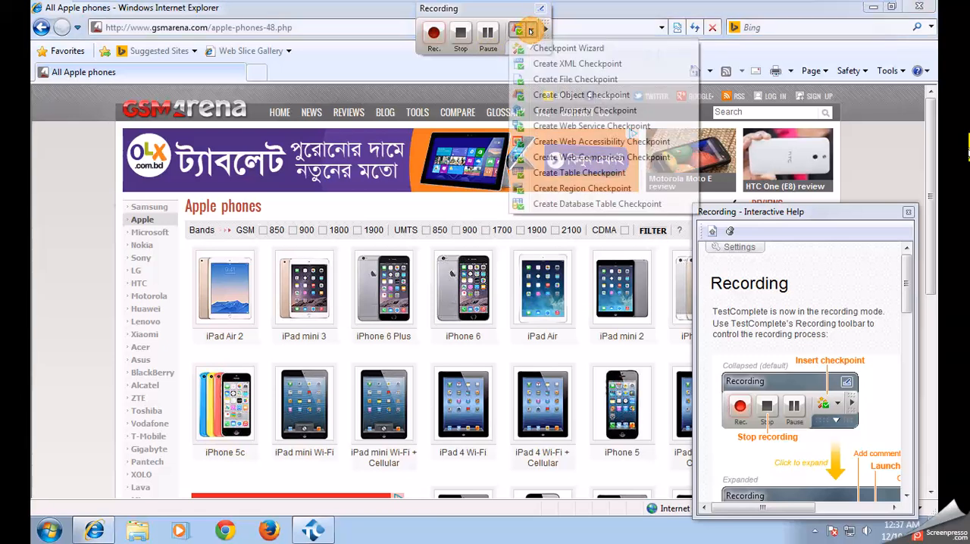
{"action": "left_click", "coordinate": [551, 98]}
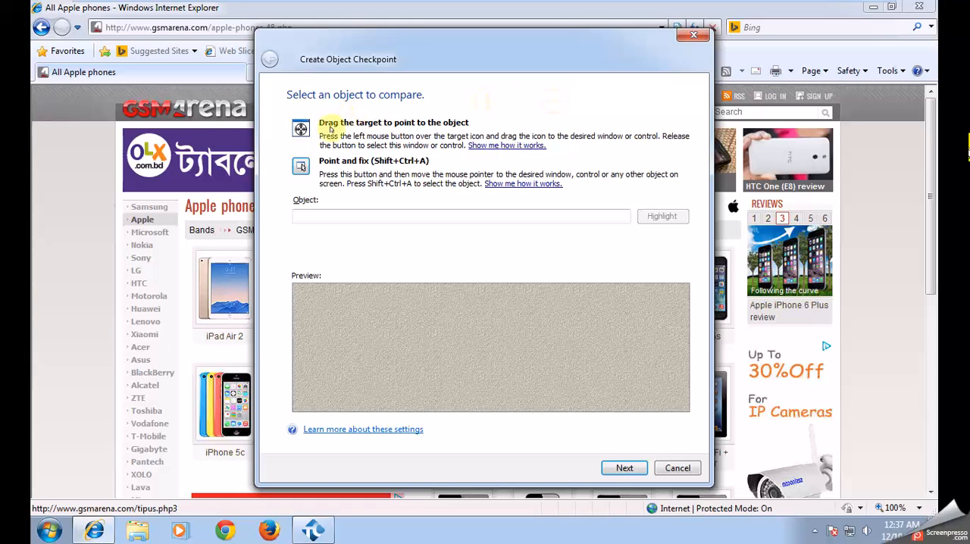
{"action": "left_click_drag", "start_coordinate": [301, 129], "coordinate": [222, 203]}
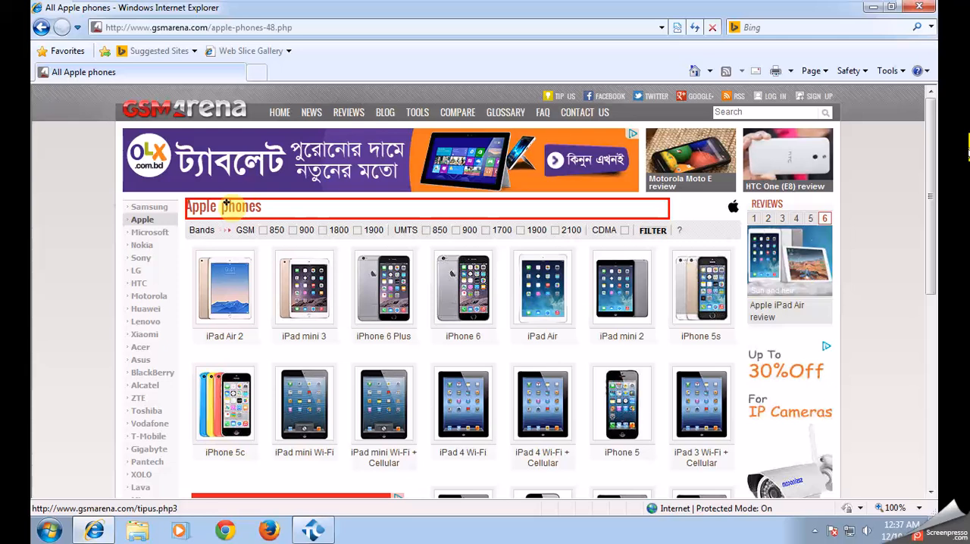
{"action": "left_click", "coordinate": [226, 203]}
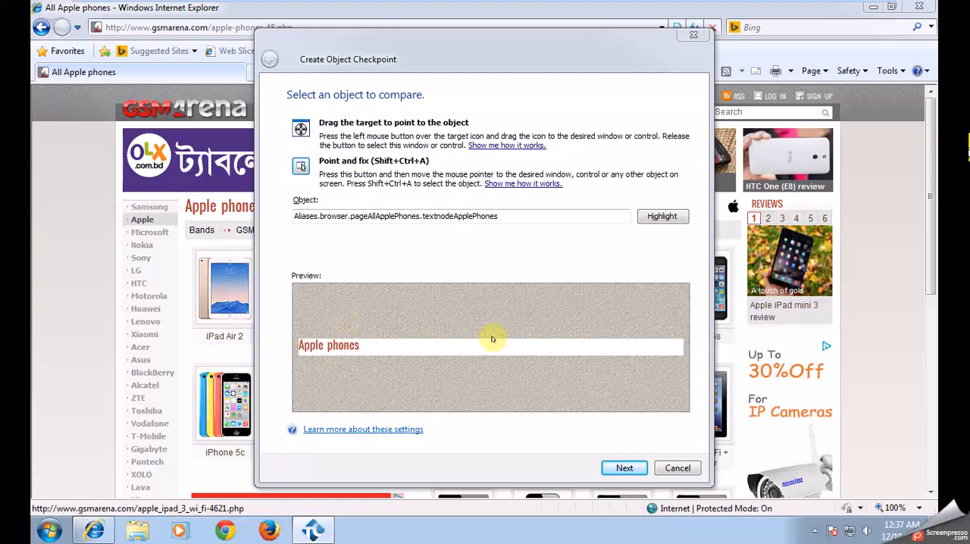
{"action": "left_click", "coordinate": [623, 467]}
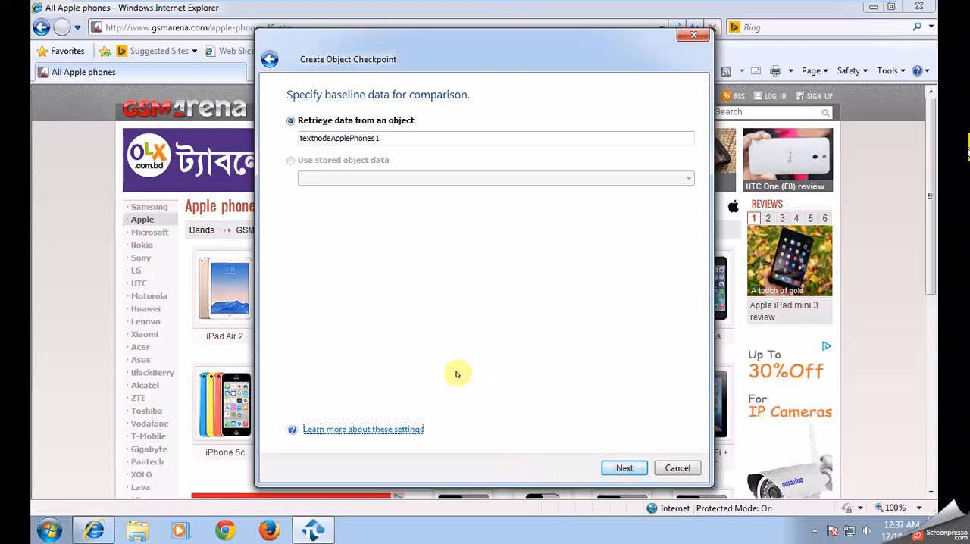
{"action": "left_click", "coordinate": [621, 462]}
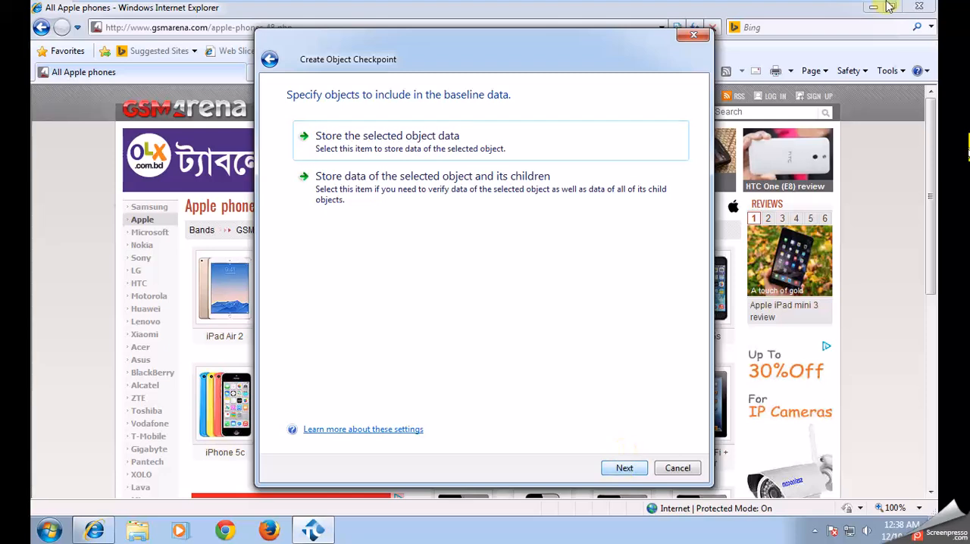
{"action": "mouse_move", "coordinate": [872, 4]}
{"action": "left_click", "coordinate": [840, 14]}
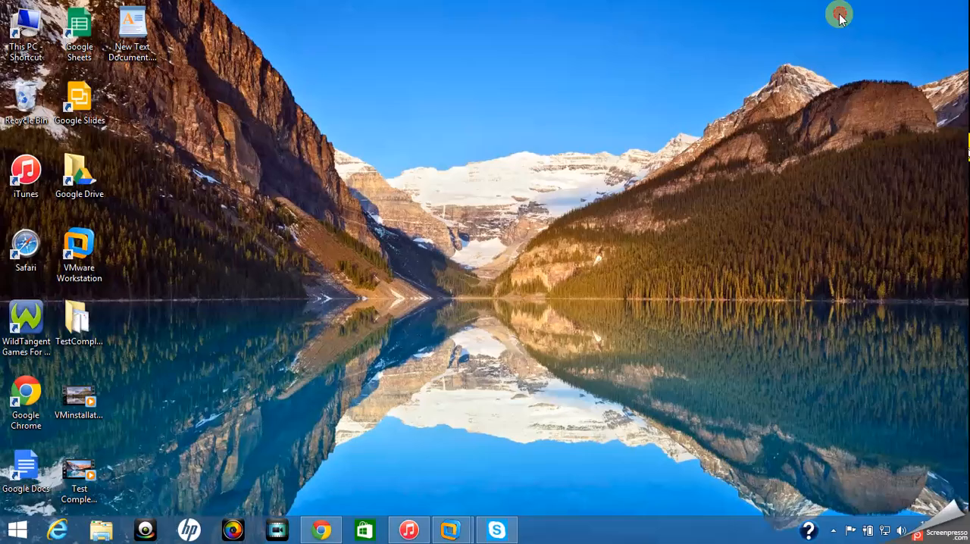
{"action": "left_click", "coordinate": [833, 531]}
{"action": "left_click", "coordinate": [847, 438]}
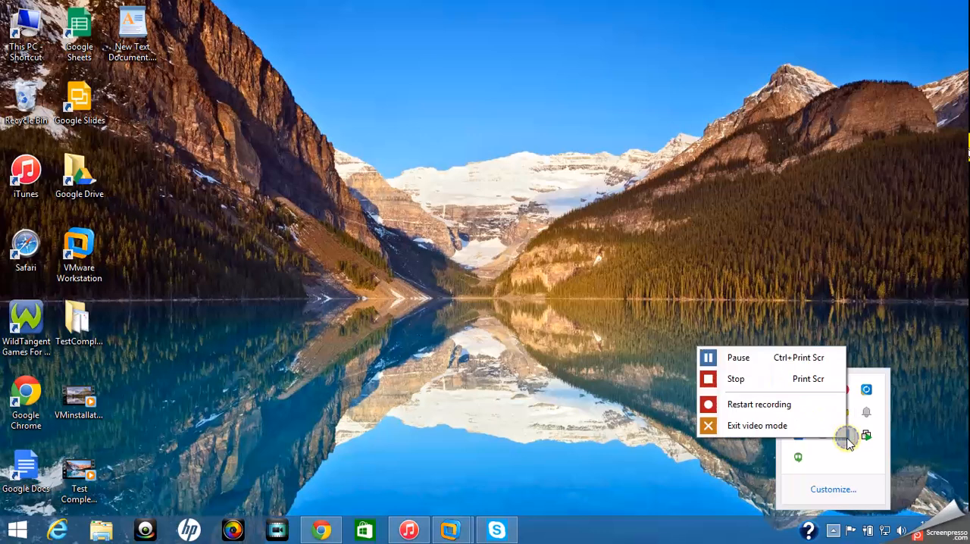
{"action": "left_click", "coordinate": [770, 358]}
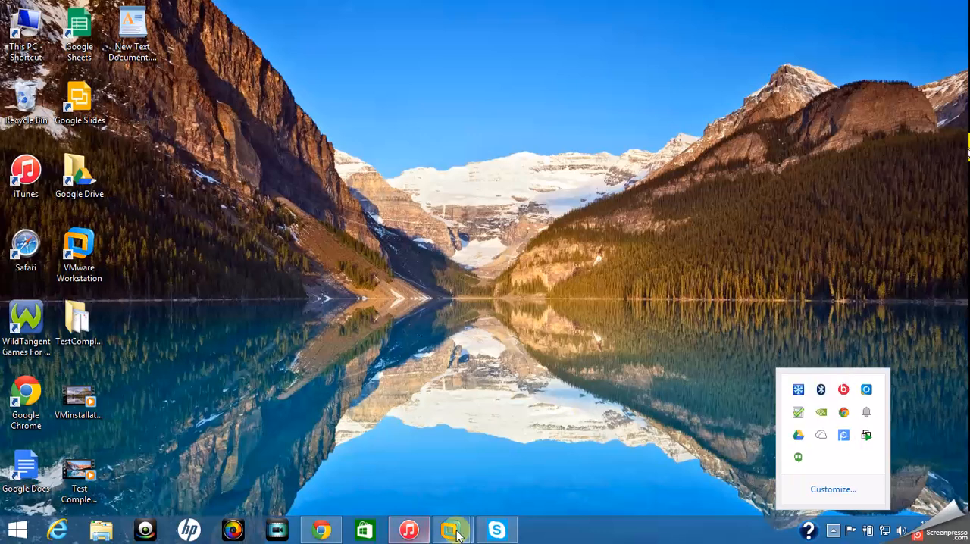
{"action": "mouse_move", "coordinate": [453, 534]}
{"action": "left_click", "coordinate": [514, 460]}
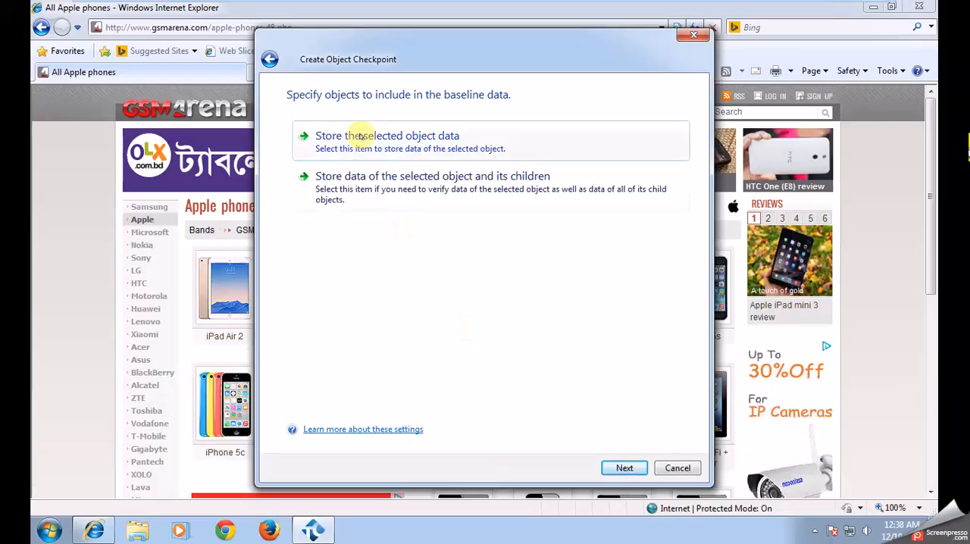
- Complete the object checkpoint with only the selected object's data stored as baseline
{"action": "left_click", "coordinate": [624, 468]}
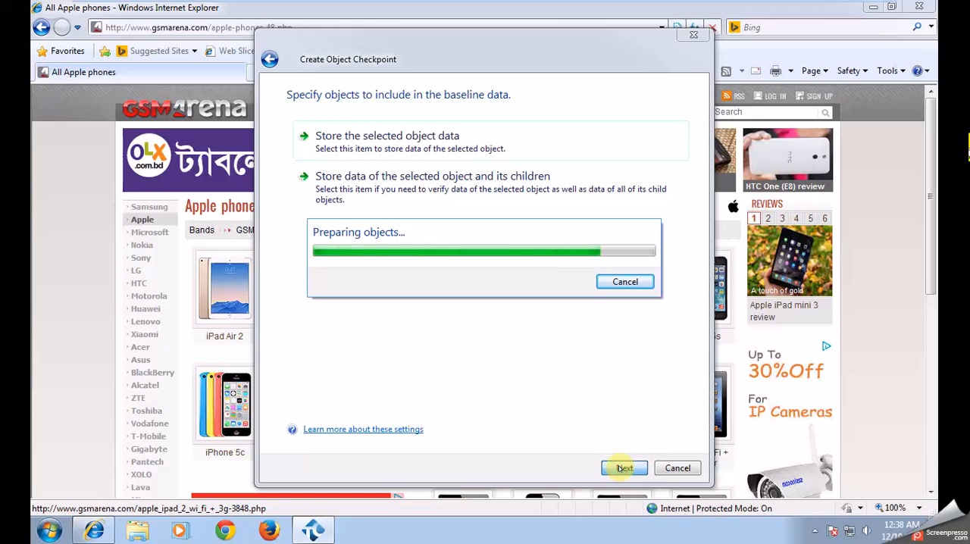
{"action": "left_click", "coordinate": [622, 467]}
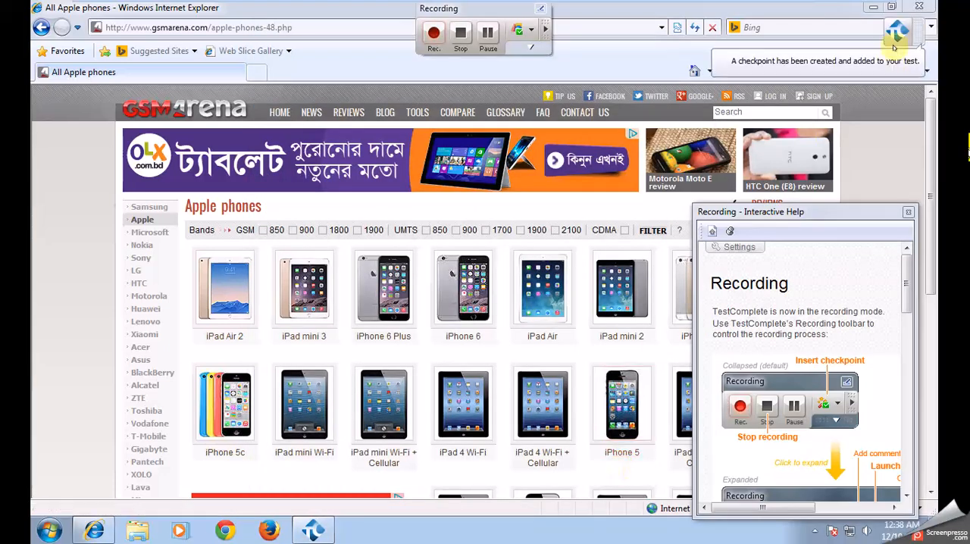
- Close the Internet Explorer window and stop recording the test
{"action": "left_click", "coordinate": [917, 7]}
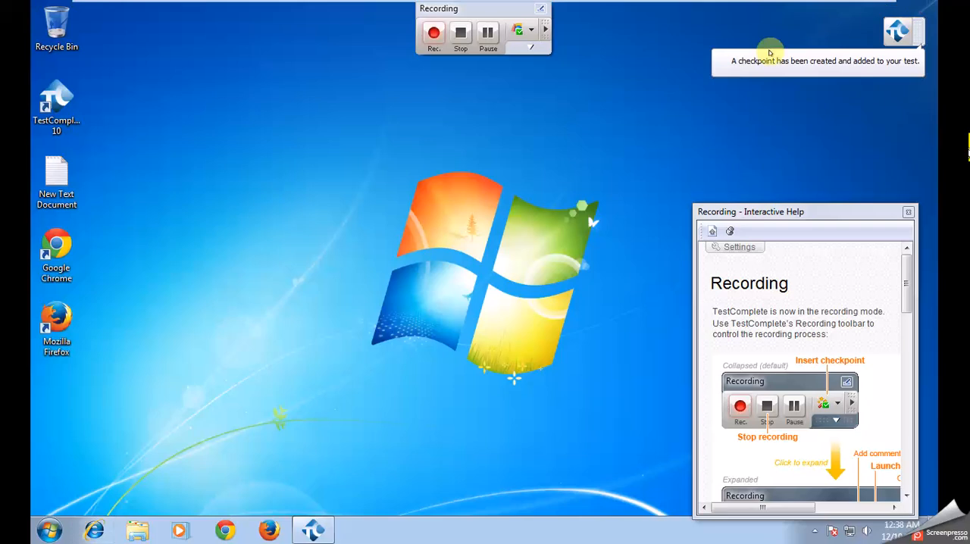
{"action": "left_click", "coordinate": [460, 32]}
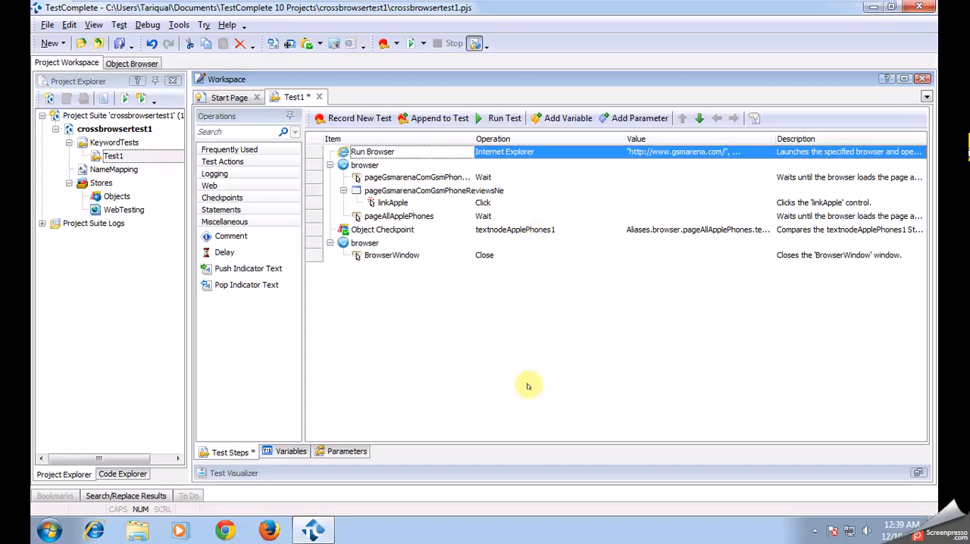
{"action": "left_click", "coordinate": [500, 153]}
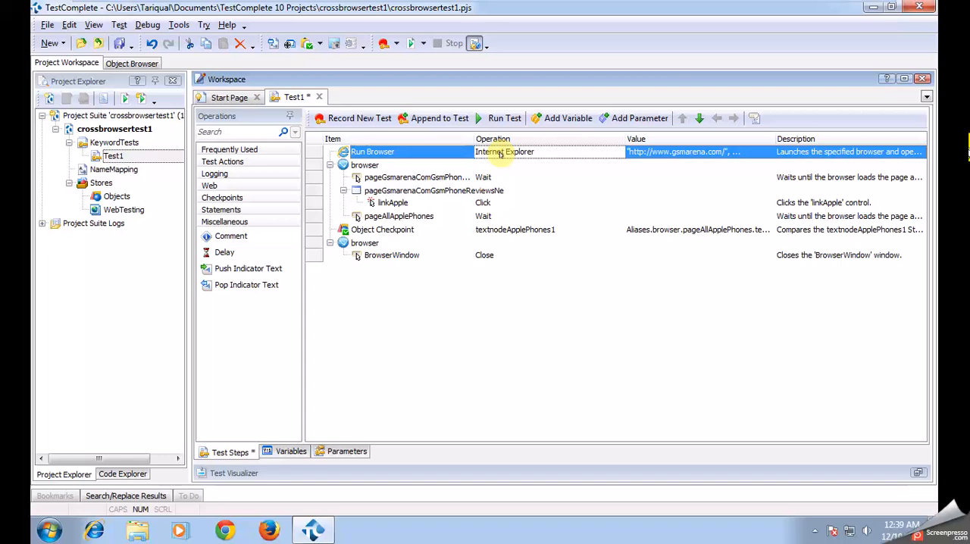
{"action": "left_click", "coordinate": [500, 153]}
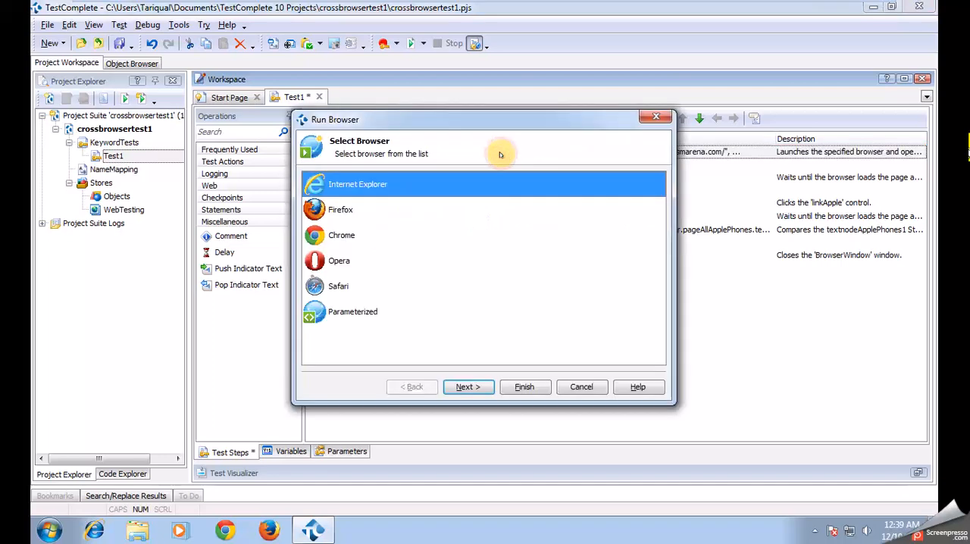
{"action": "left_click", "coordinate": [351, 212]}
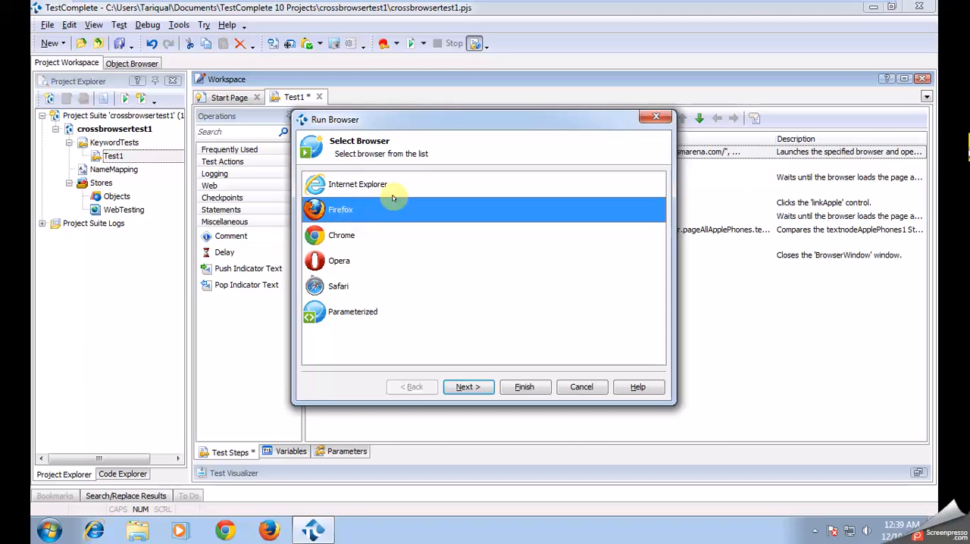
{"action": "left_click", "coordinate": [590, 381]}
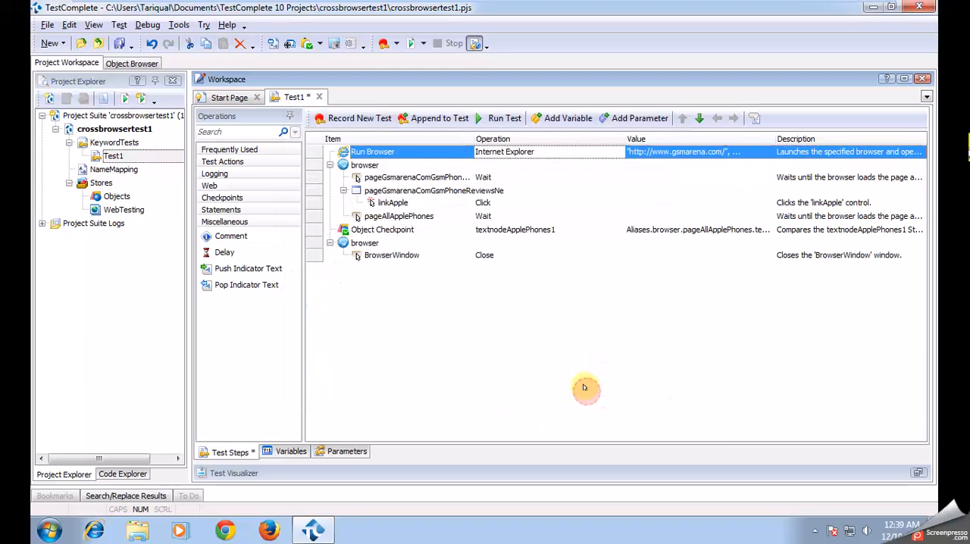
- Change the Run Browser operation to Firefox, keeping its URL parameter, and run the keyword test
{"action": "left_click", "coordinate": [511, 154]}
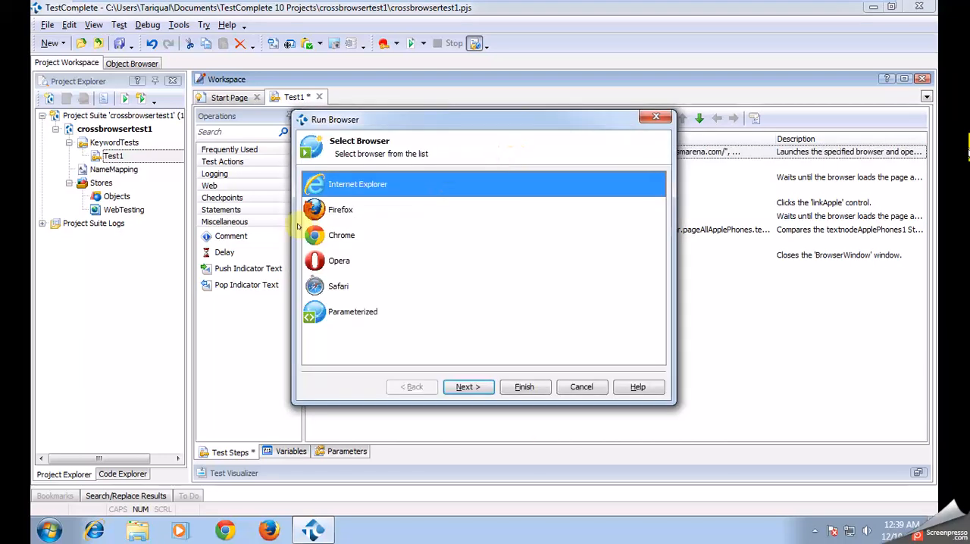
{"action": "left_click", "coordinate": [341, 210]}
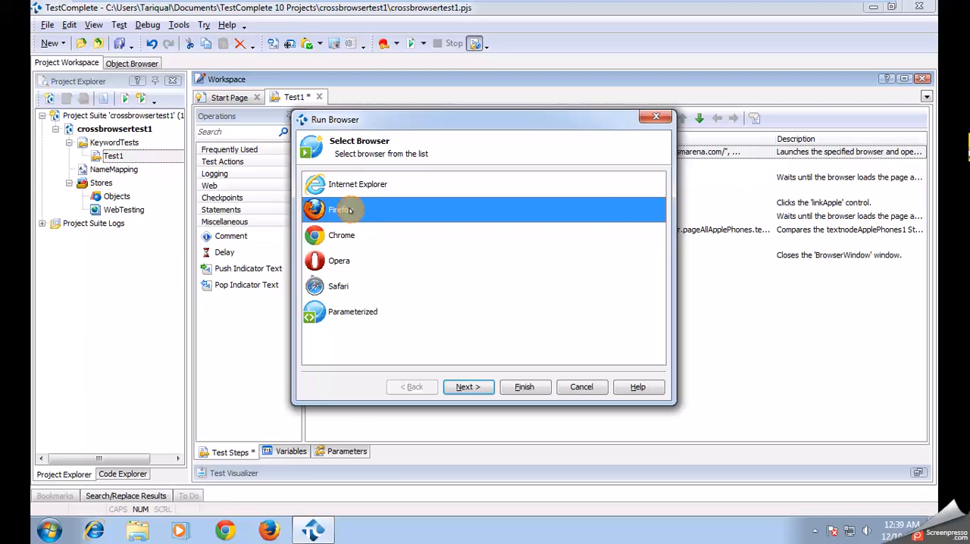
{"action": "left_click", "coordinate": [465, 388]}
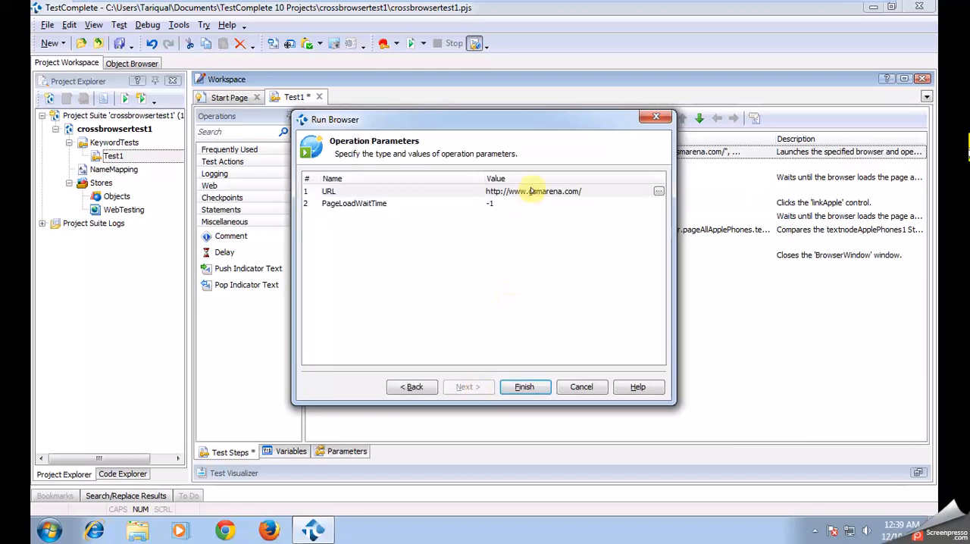
{"action": "left_click_drag", "start_coordinate": [534, 129], "coordinate": [607, 212]}
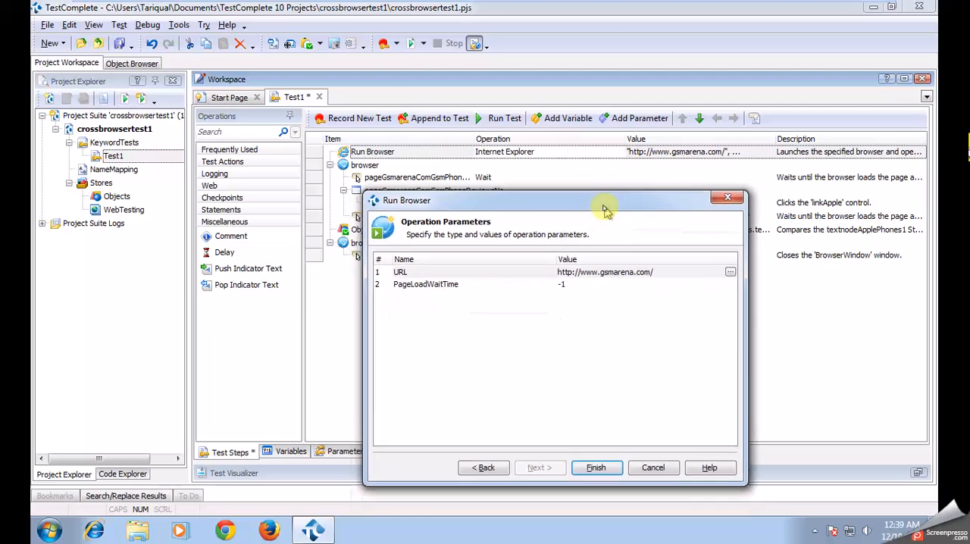
{"action": "left_click", "coordinate": [595, 469]}
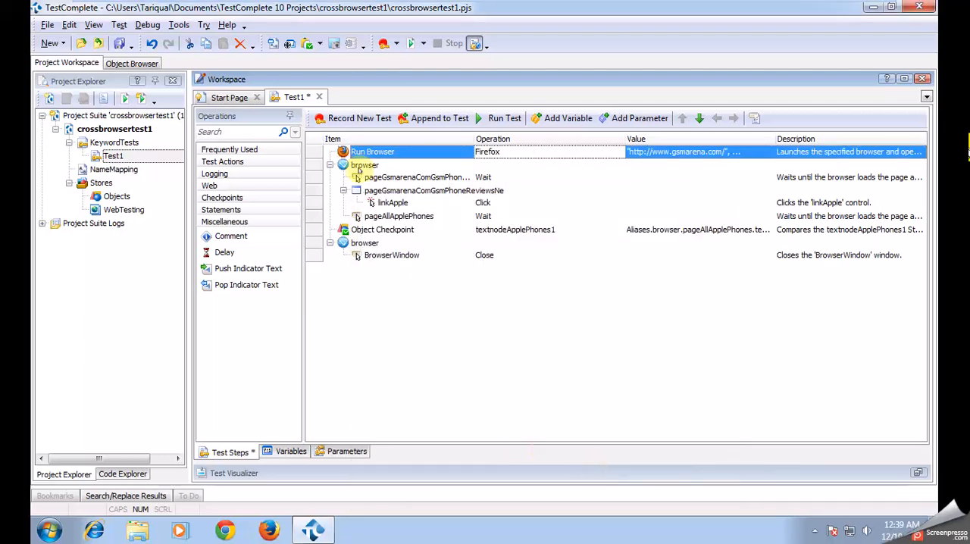
{"action": "left_click", "coordinate": [496, 119]}
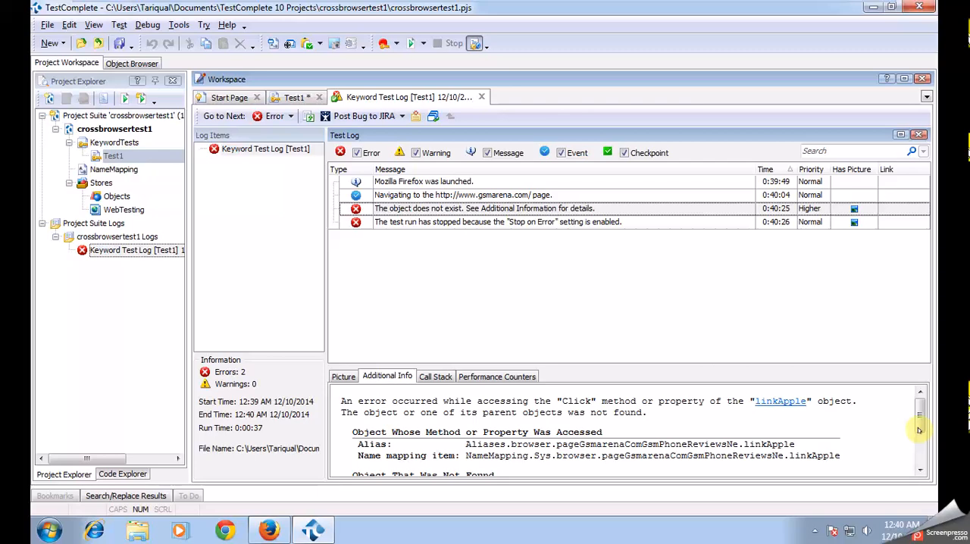
- Read the missing-object error's additional information in the test log and open the linked name mapping item for linkApple
{"action": "left_click_drag", "start_coordinate": [920, 424], "coordinate": [917, 452]}
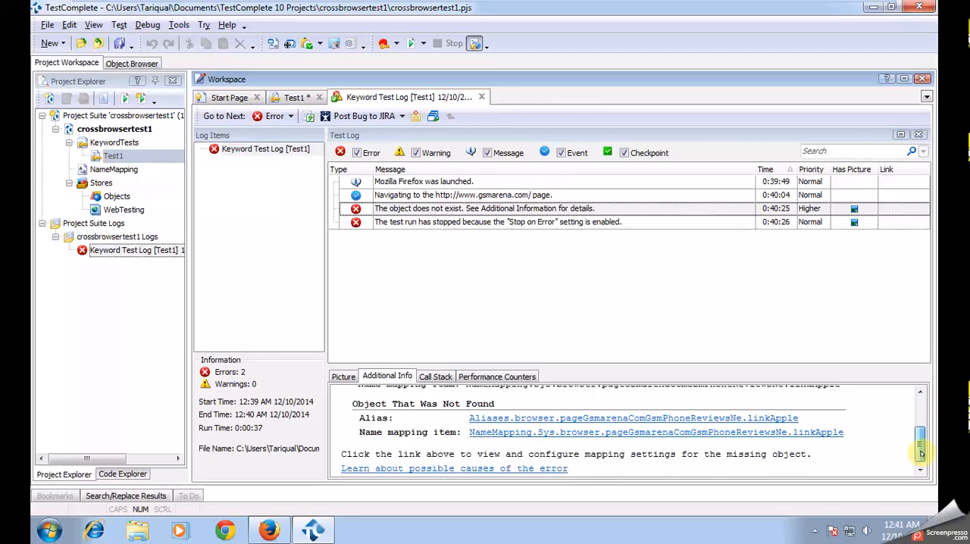
{"action": "left_click_drag", "start_coordinate": [351, 403], "coordinate": [496, 405]}
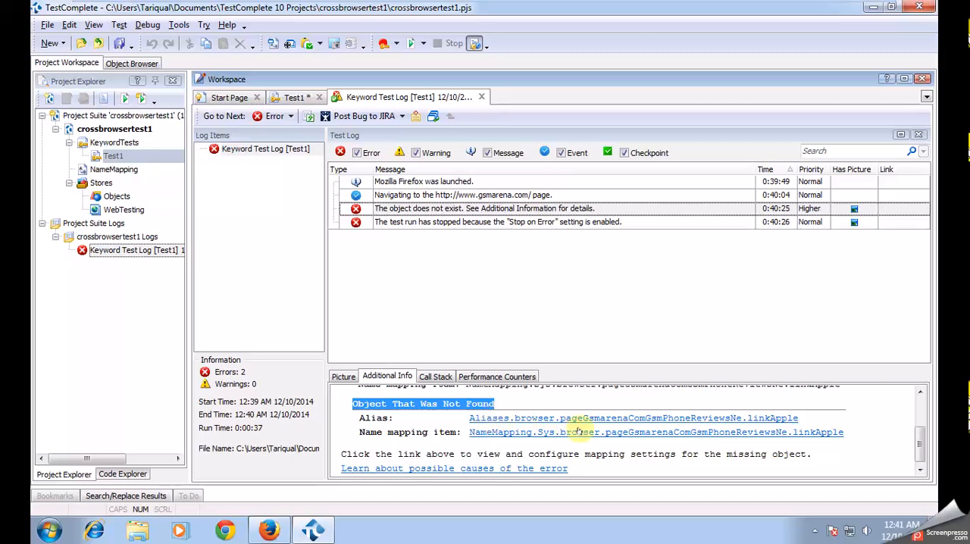
{"action": "left_click", "coordinate": [634, 433]}
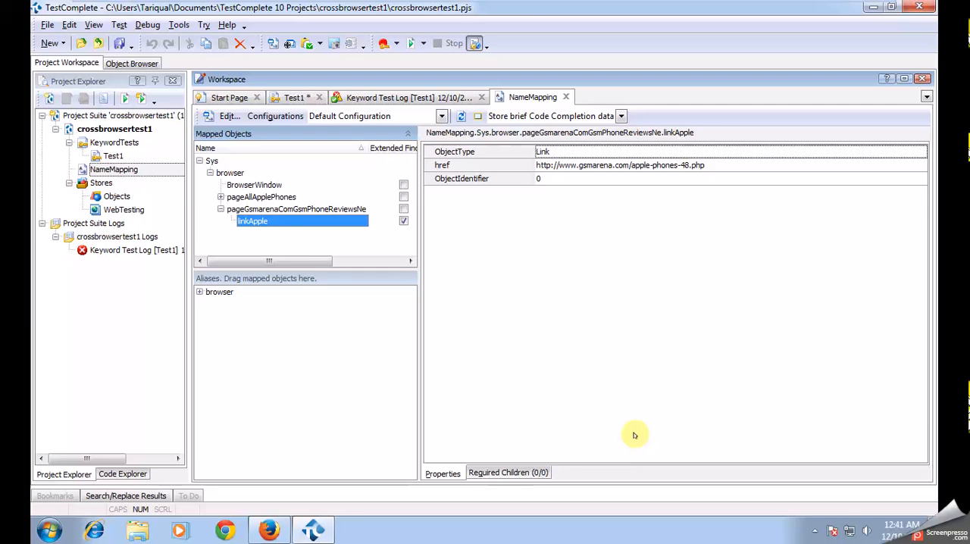
- Start remapping linkApple by pointing the object target at the Apple brand link on the GSMArena page in Firefox
{"action": "left_click", "coordinate": [253, 221]}
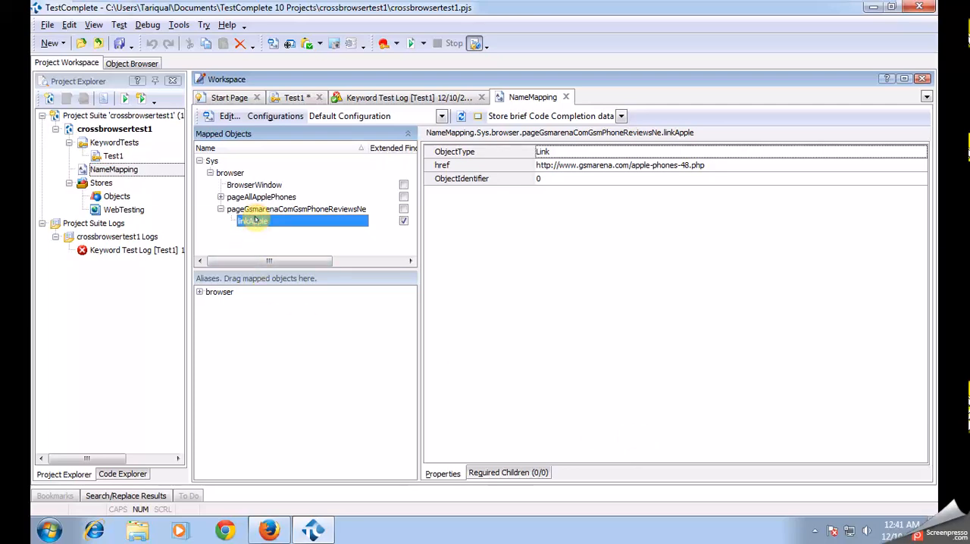
{"action": "double_click", "coordinate": [257, 221]}
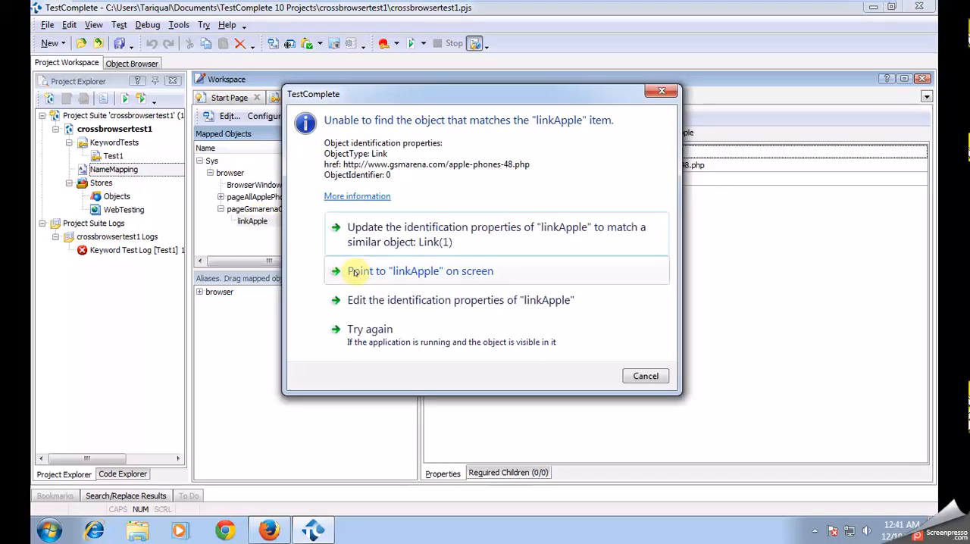
{"action": "left_click", "coordinate": [267, 534]}
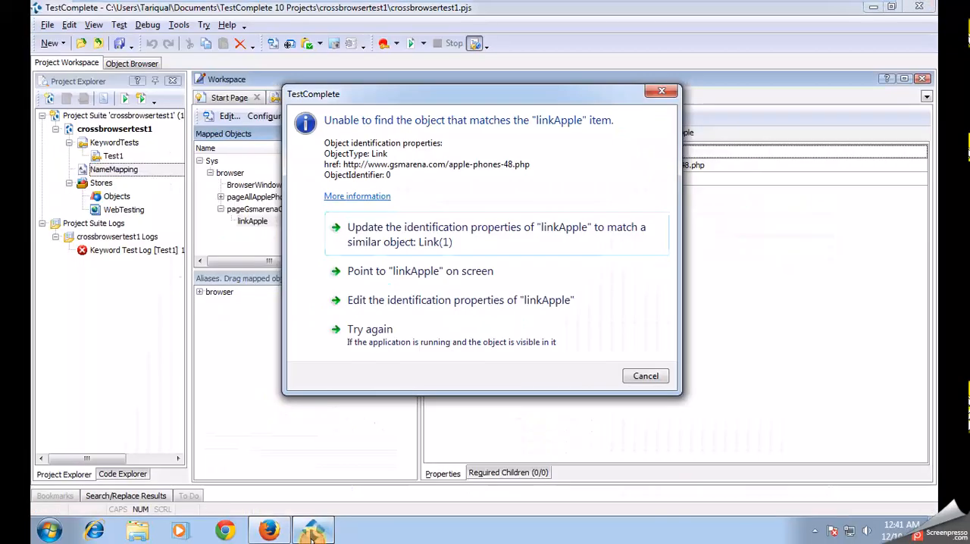
{"action": "left_click", "coordinate": [419, 273]}
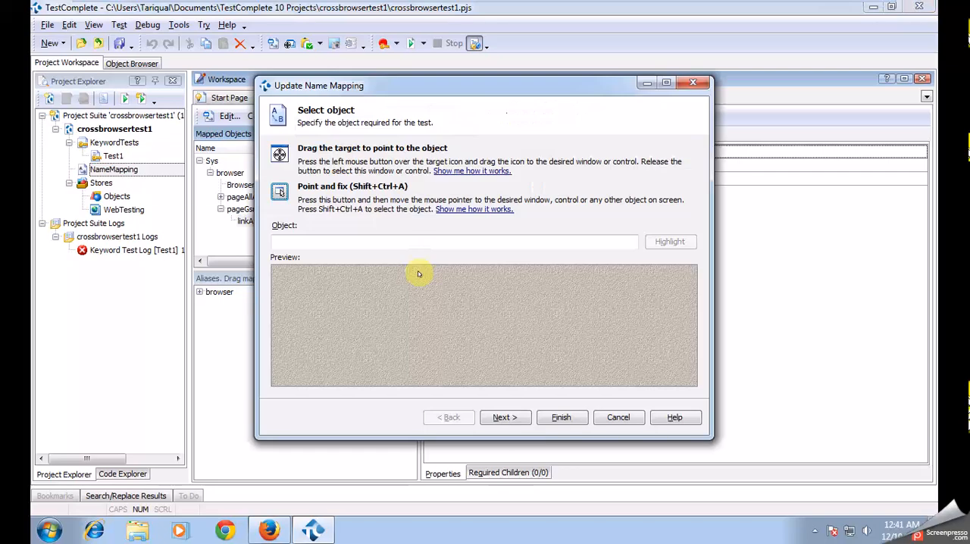
{"action": "left_click_drag", "start_coordinate": [277, 154], "coordinate": [155, 198]}
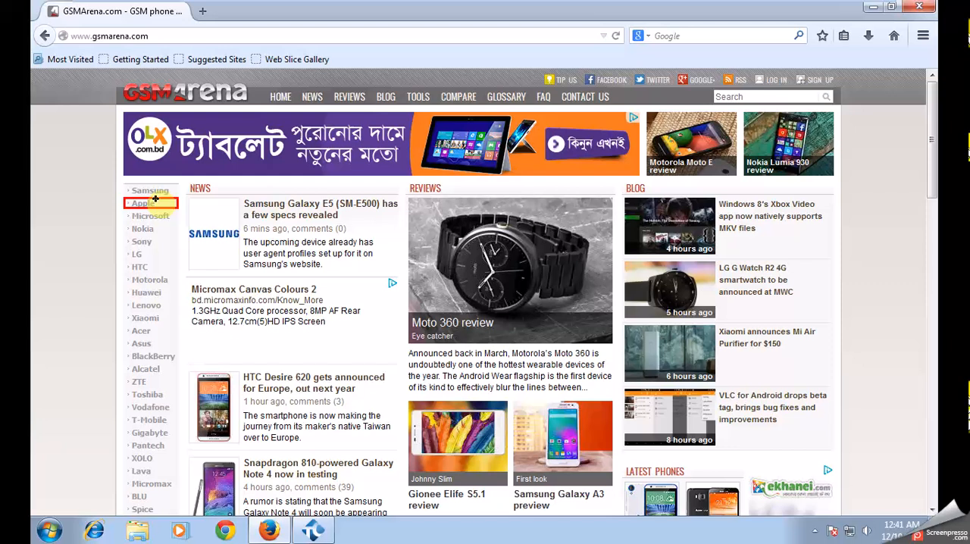
{"action": "left_click_drag", "start_coordinate": [155, 198], "coordinate": [154, 198]}
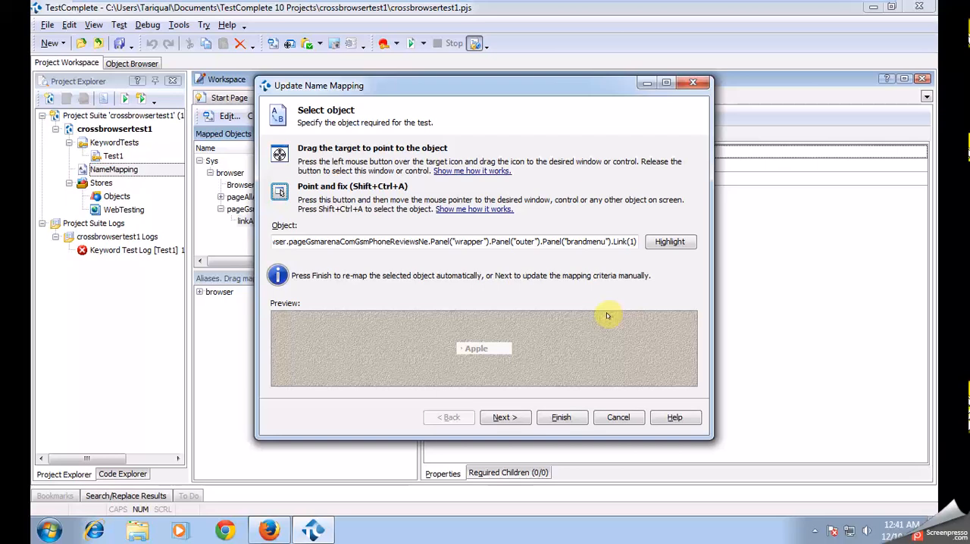
- Update linkApple's ObjectIdentifier mapping value to 1 and finish the name mapping update
{"action": "left_click", "coordinate": [494, 416]}
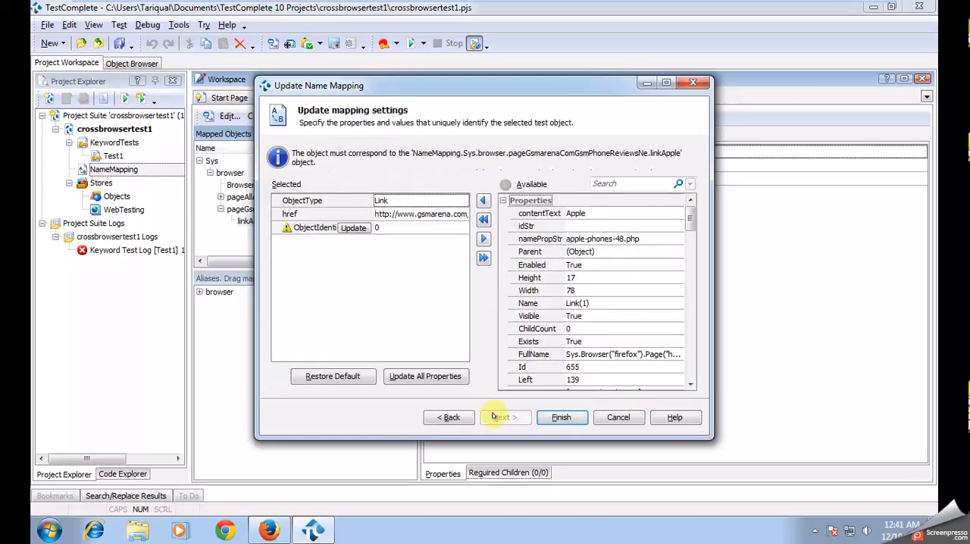
{"action": "mouse_move", "coordinate": [305, 227]}
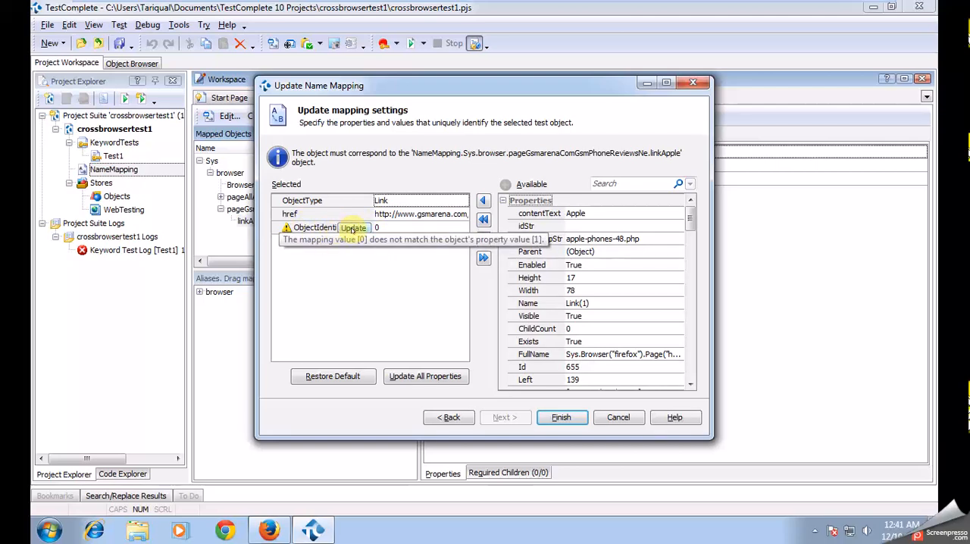
{"action": "left_click", "coordinate": [367, 229]}
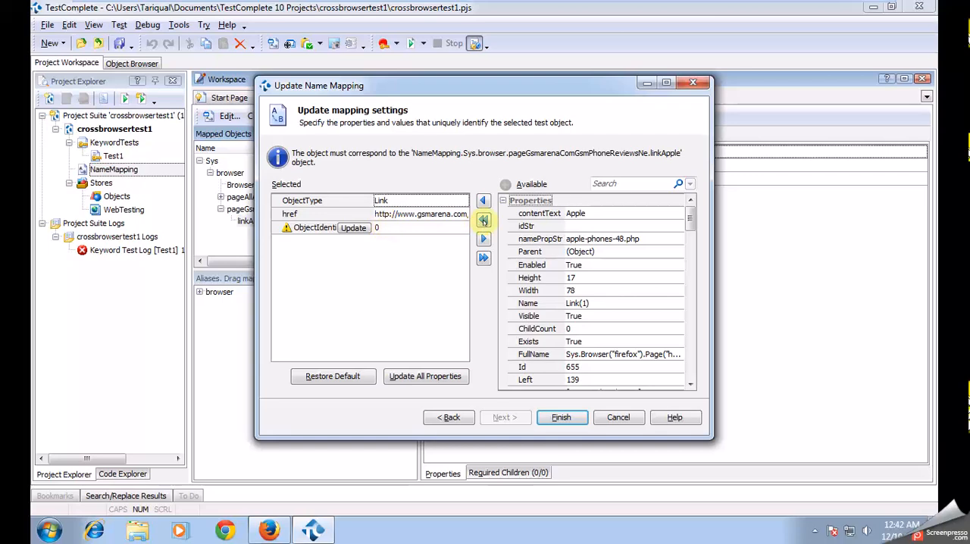
{"action": "left_click", "coordinate": [356, 229]}
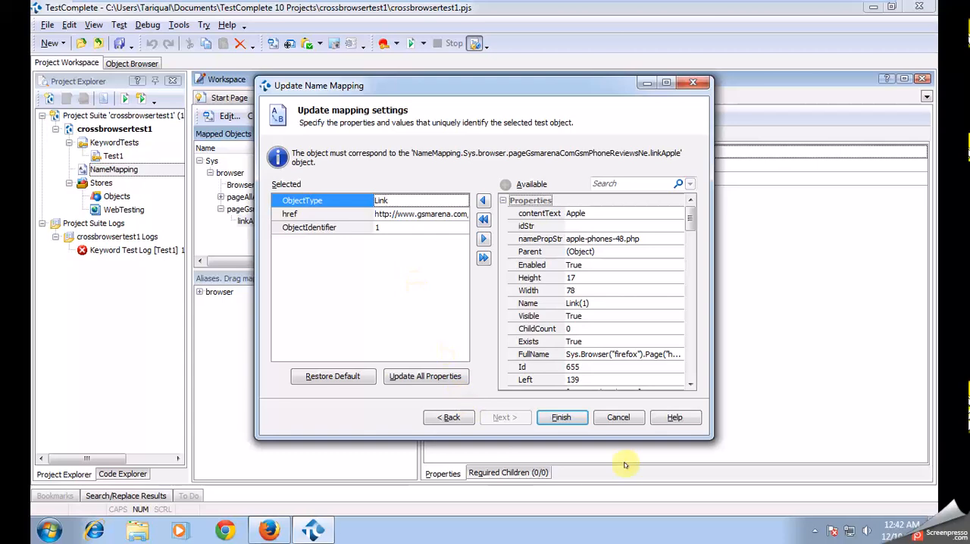
{"action": "left_click", "coordinate": [563, 418]}
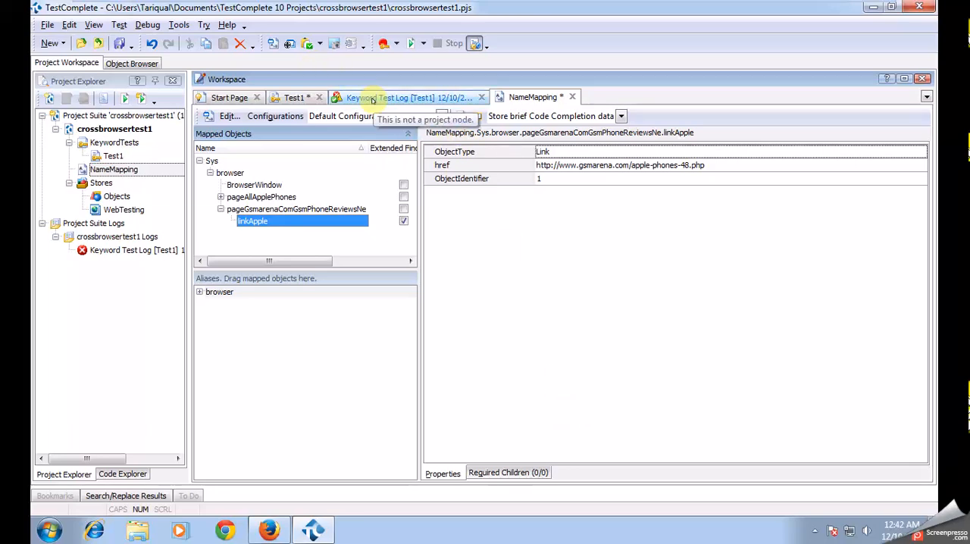
- Run Test1 again in Firefox and dismiss the browser's Flash plugin message
{"action": "left_click", "coordinate": [296, 100]}
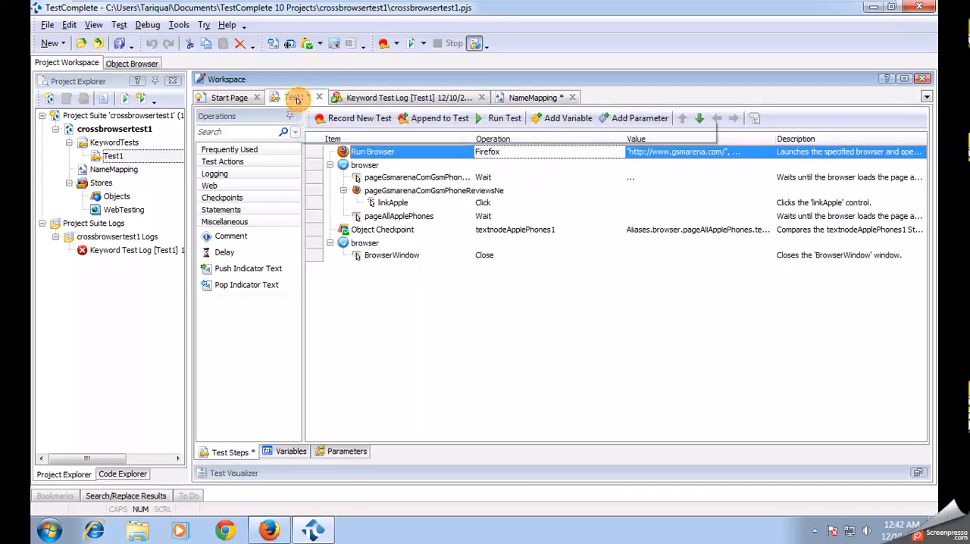
{"action": "left_click", "coordinate": [500, 118]}
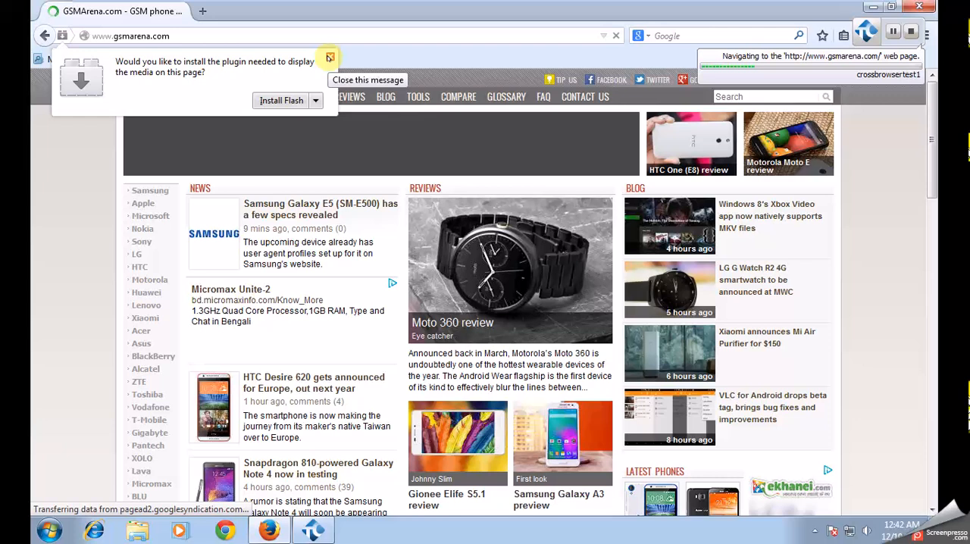
{"action": "left_click", "coordinate": [329, 58]}
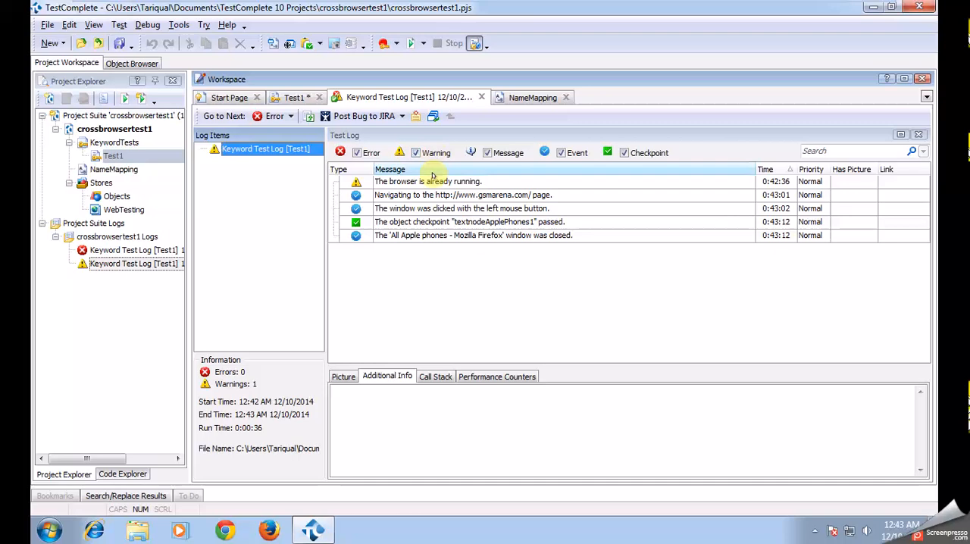
- Look over the Test1 steps and the new test log, and close the NameMapping editor
{"action": "left_click", "coordinate": [294, 97]}
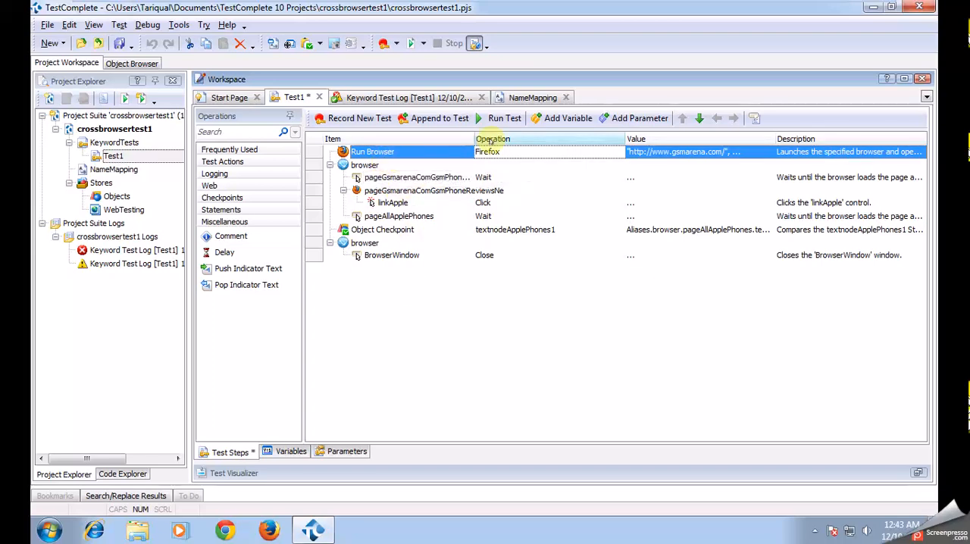
{"action": "left_click", "coordinate": [413, 99]}
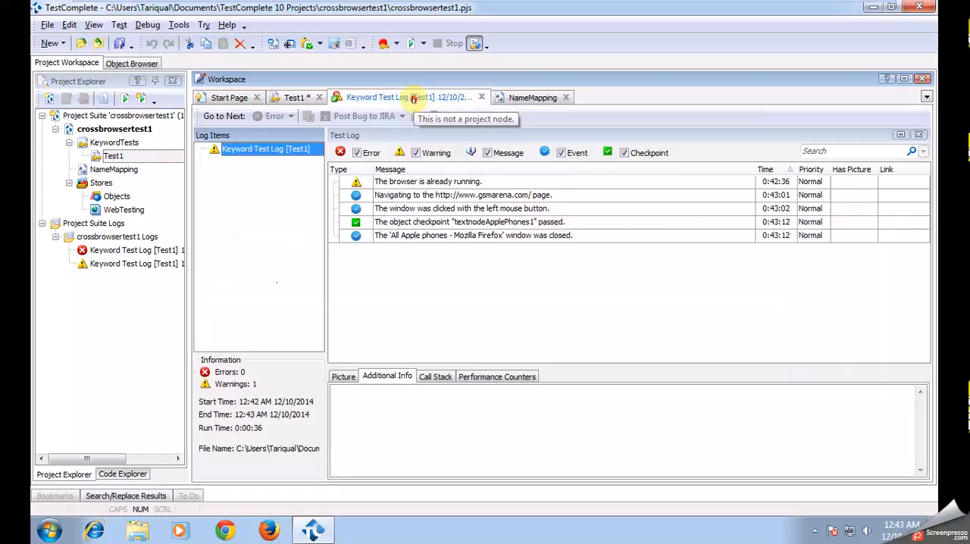
{"action": "left_click", "coordinate": [523, 97]}
{"action": "left_click", "coordinate": [564, 97]}
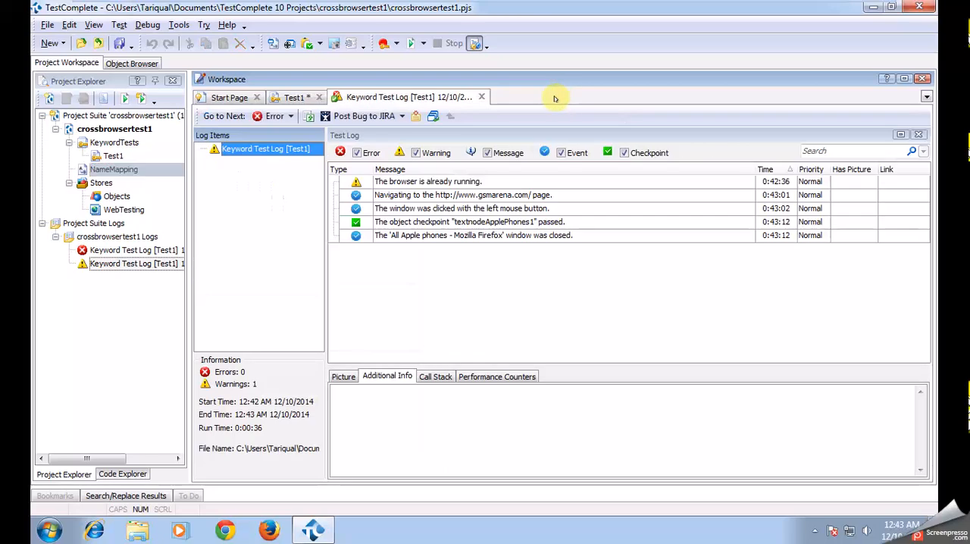
- Delete the Run Browser operation from the Test1 steps
{"action": "left_click", "coordinate": [294, 97]}
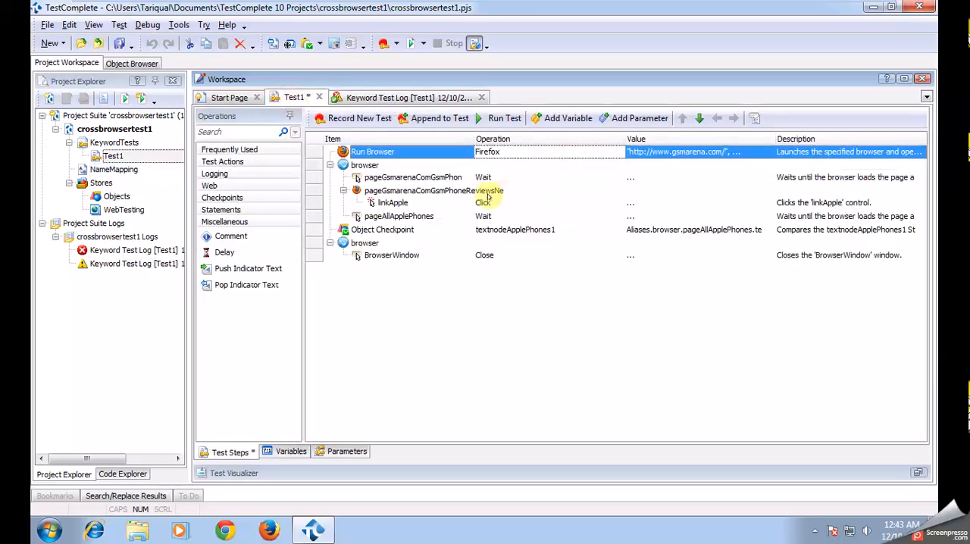
{"action": "right_click", "coordinate": [411, 155]}
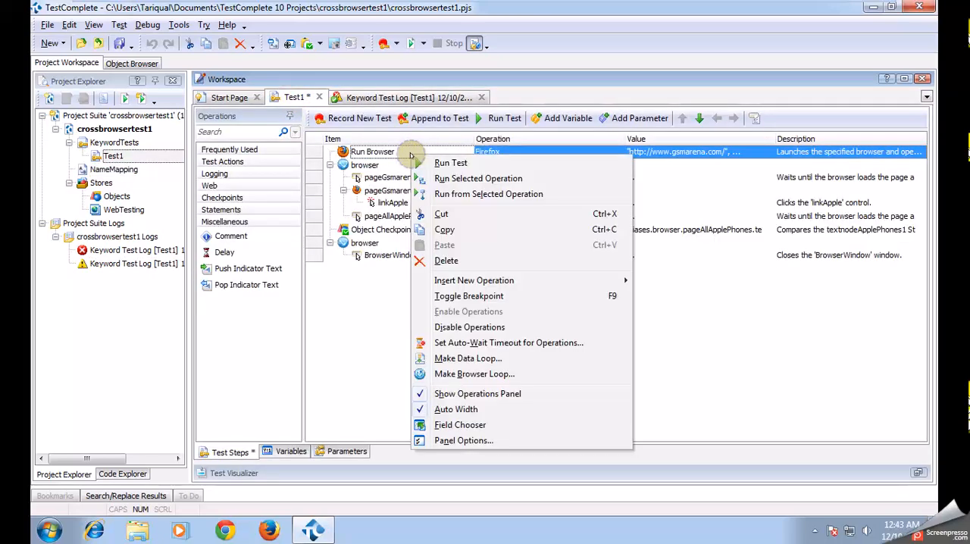
{"action": "left_click", "coordinate": [447, 260]}
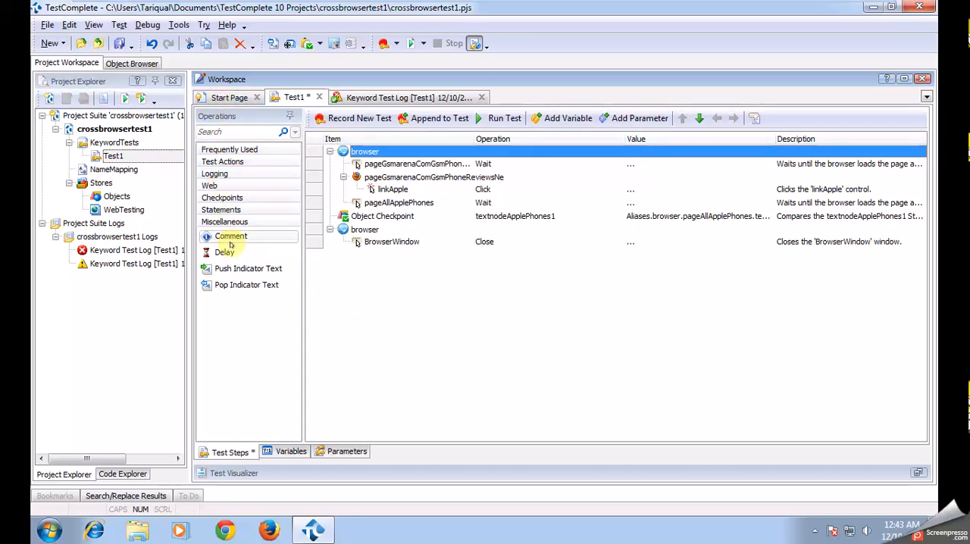
- Add a new keyword test named Test2 to the project's KeywordTests
{"action": "left_click", "coordinate": [123, 146]}
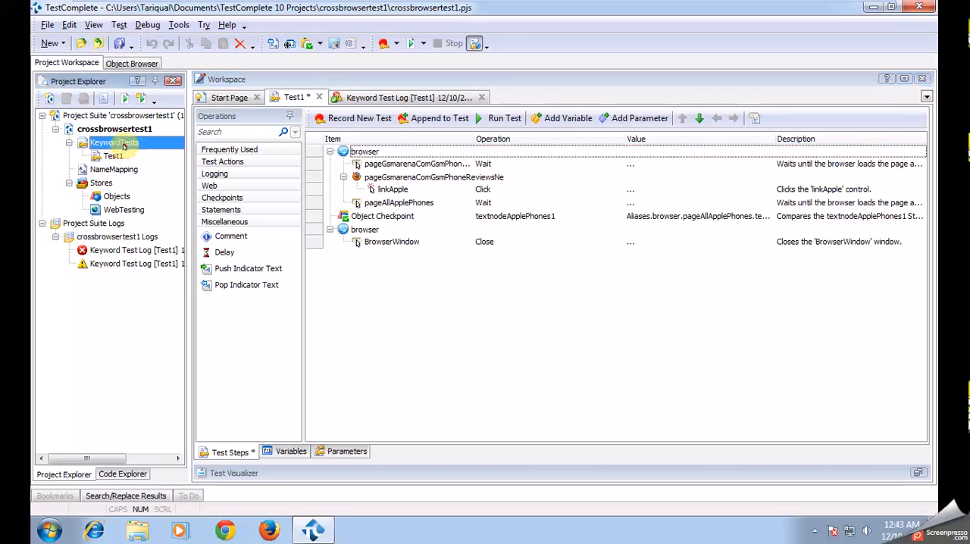
{"action": "right_click", "coordinate": [125, 145]}
{"action": "mouse_move", "coordinate": [188, 159]}
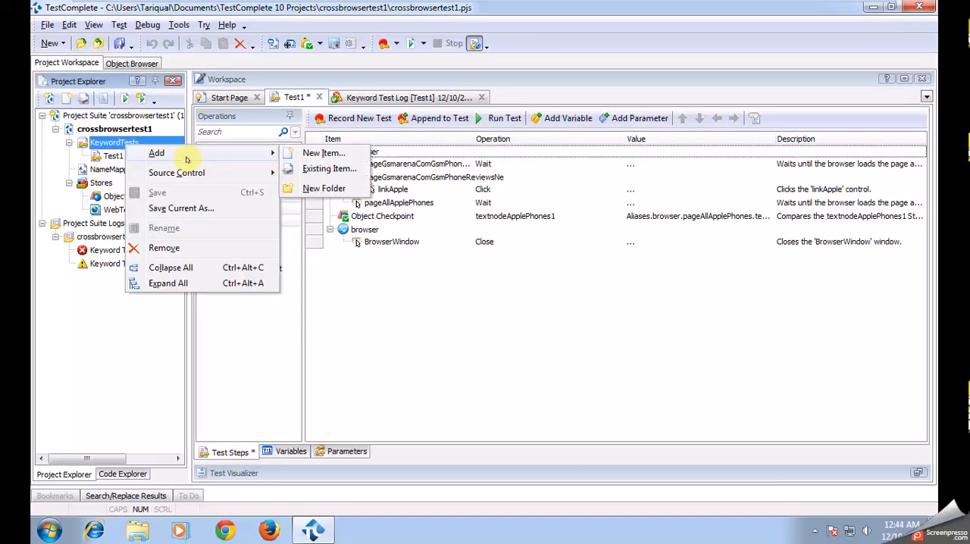
{"action": "left_click", "coordinate": [329, 154]}
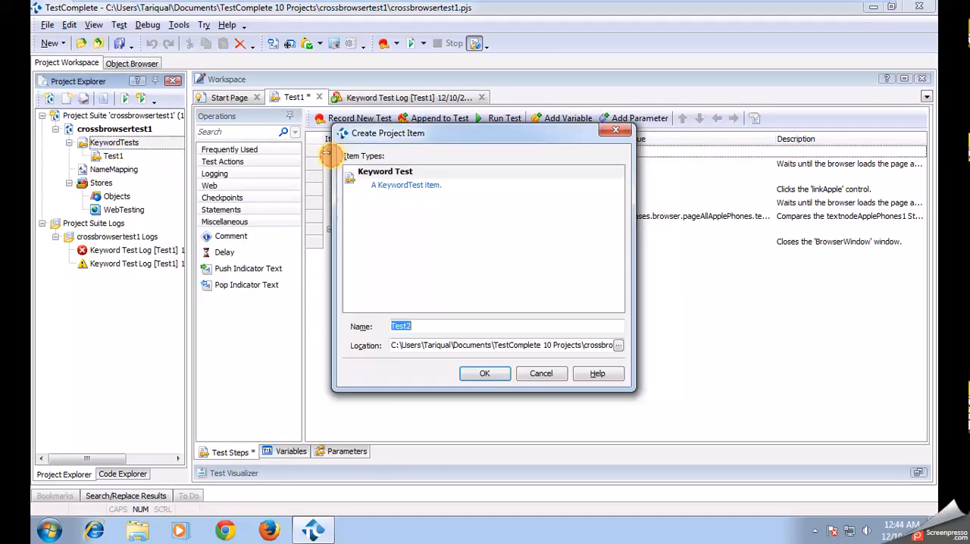
{"action": "left_click", "coordinate": [475, 373]}
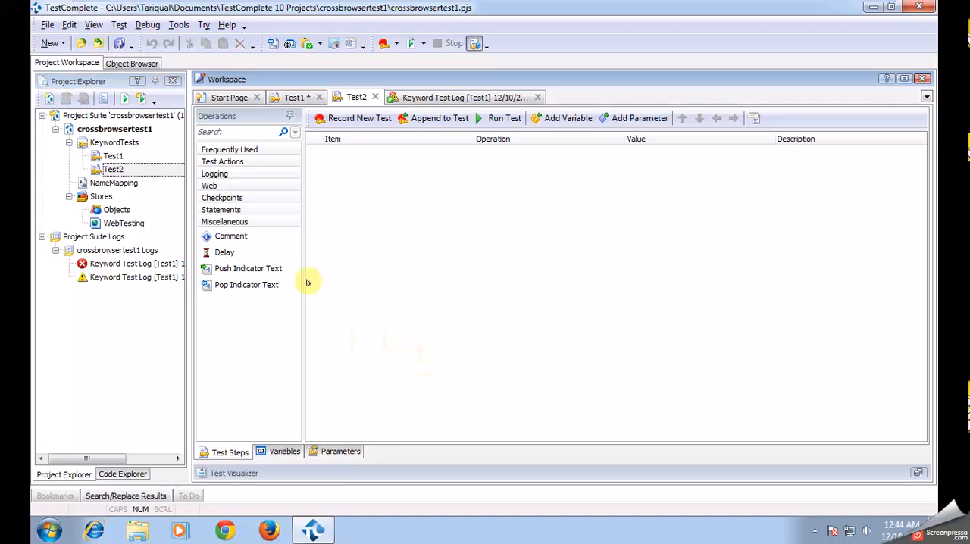
{"action": "left_click", "coordinate": [210, 186]}
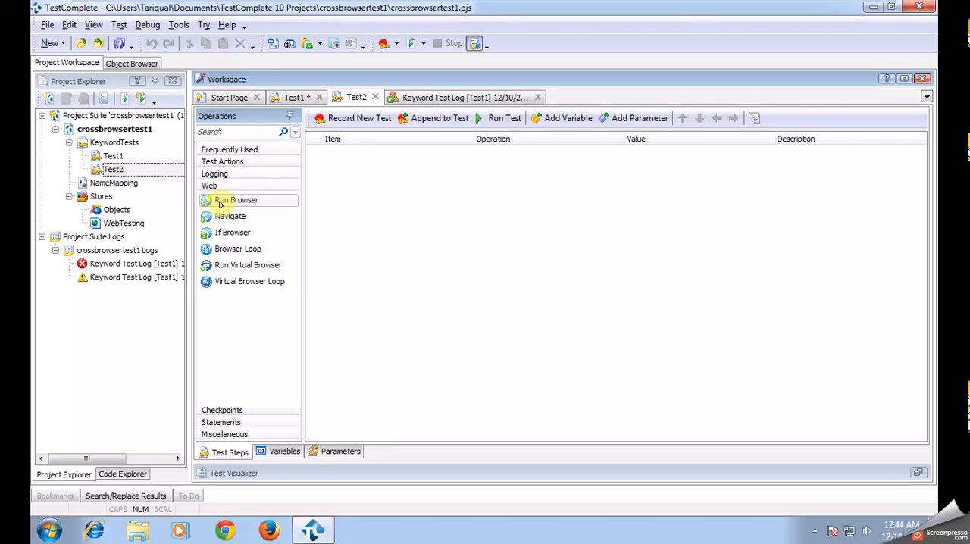
{"action": "left_click_drag", "start_coordinate": [219, 203], "coordinate": [381, 175]}
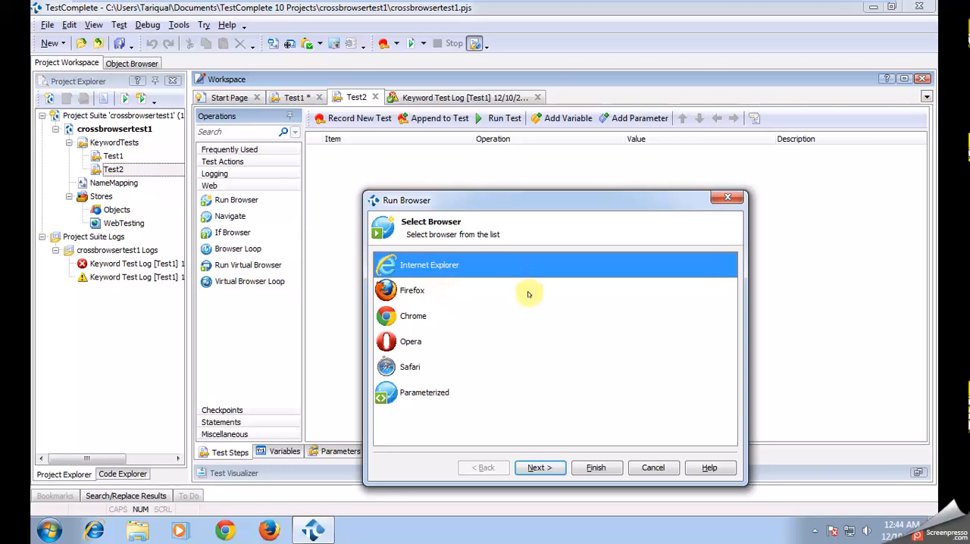
{"action": "left_click", "coordinate": [535, 467]}
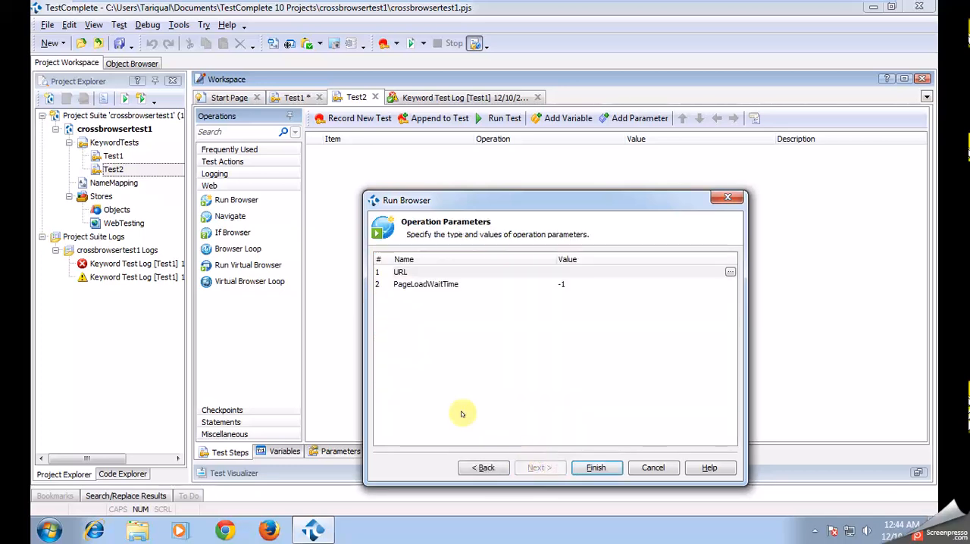
{"action": "left_click", "coordinate": [564, 272]}
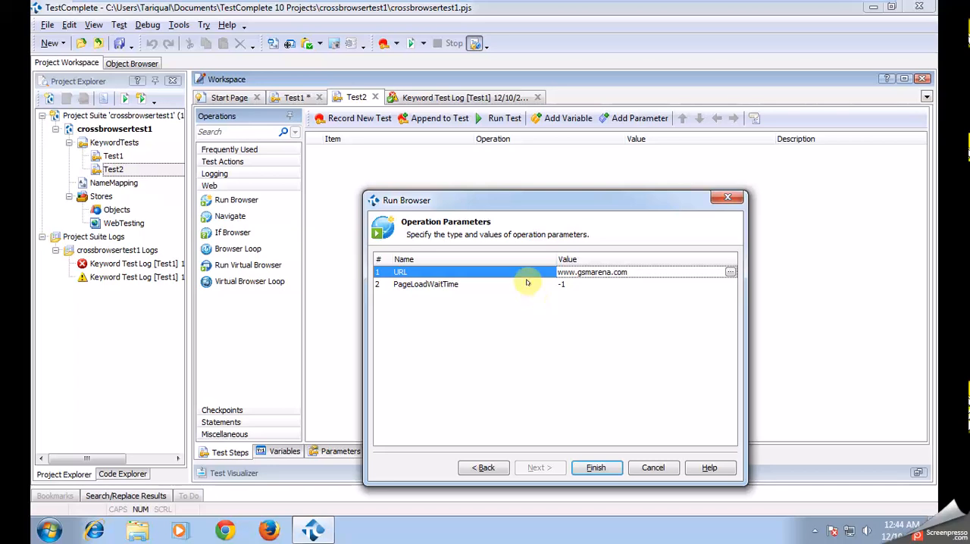
{"action": "left_click", "coordinate": [587, 465]}
- Check the Test1 steps, then add a Run Keyword Test operation calling Test1 below the Internet Explorer launch in Test2
{"action": "left_click", "coordinate": [295, 97]}
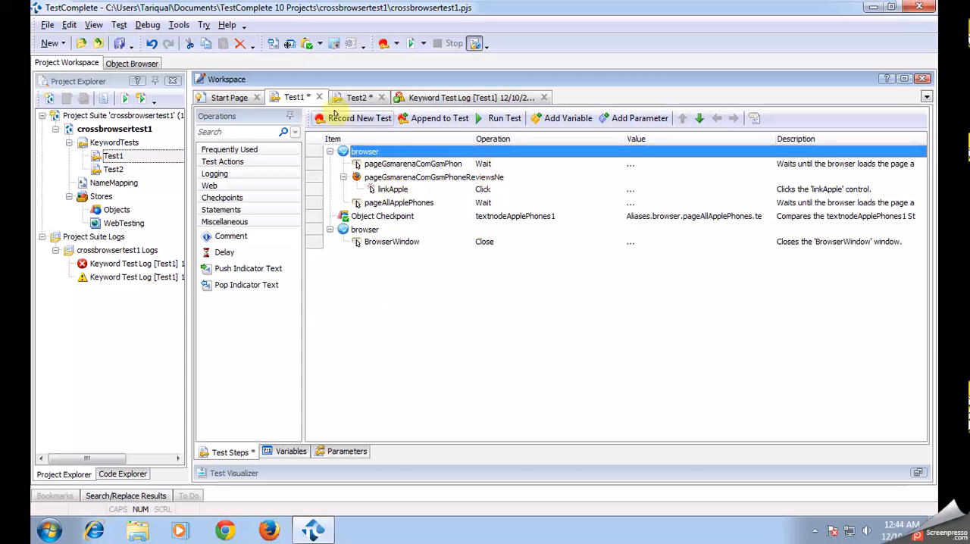
{"action": "left_click", "coordinate": [350, 100]}
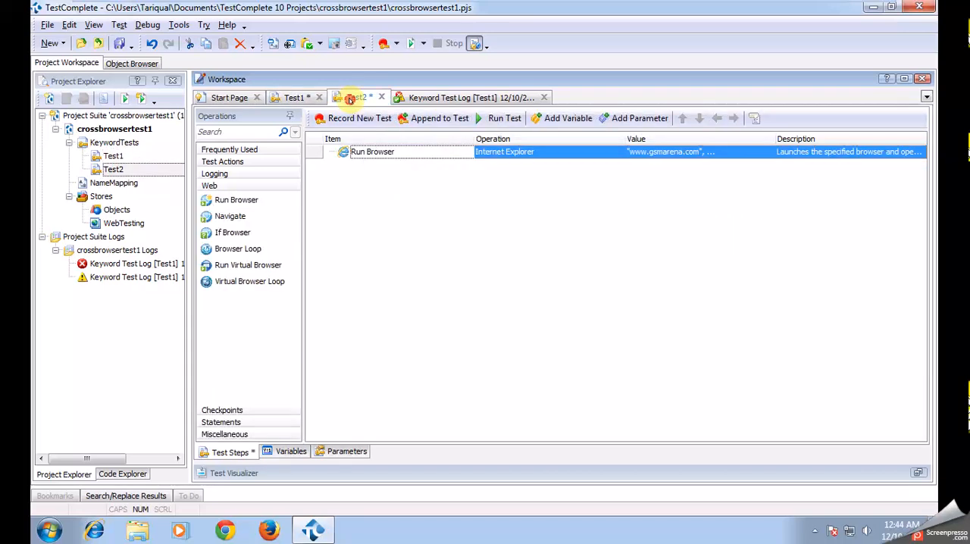
{"action": "left_click", "coordinate": [230, 163]}
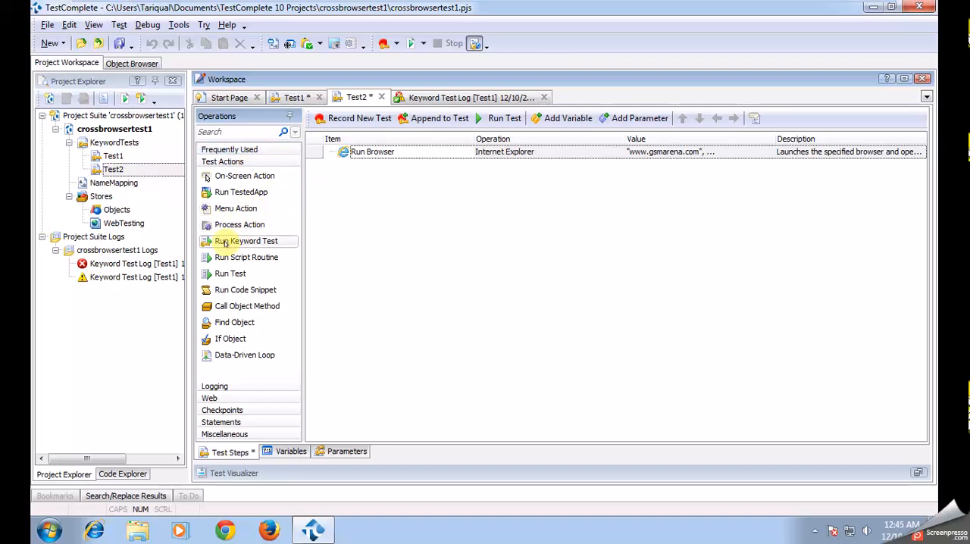
{"action": "left_click_drag", "start_coordinate": [218, 241], "coordinate": [396, 178]}
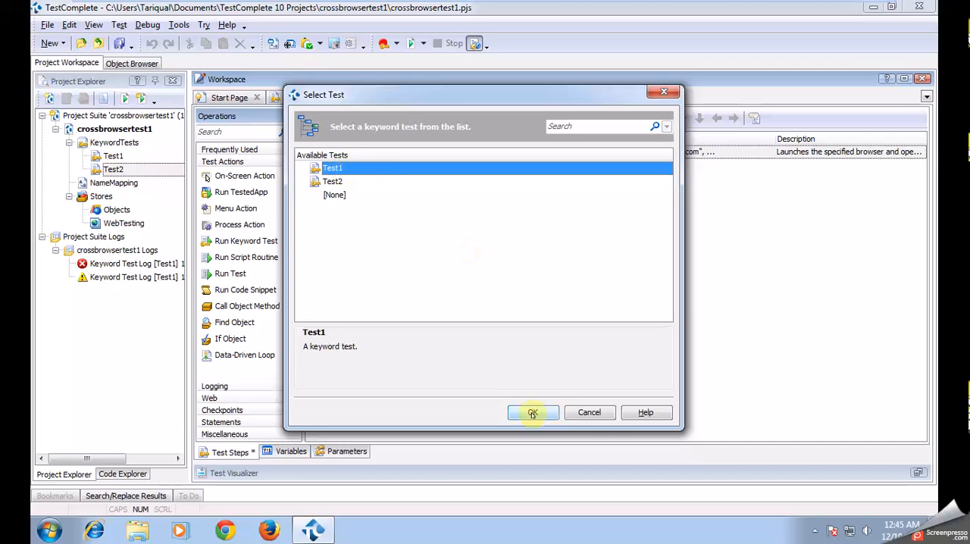
{"action": "left_click_drag", "start_coordinate": [531, 101], "coordinate": [721, 158]}
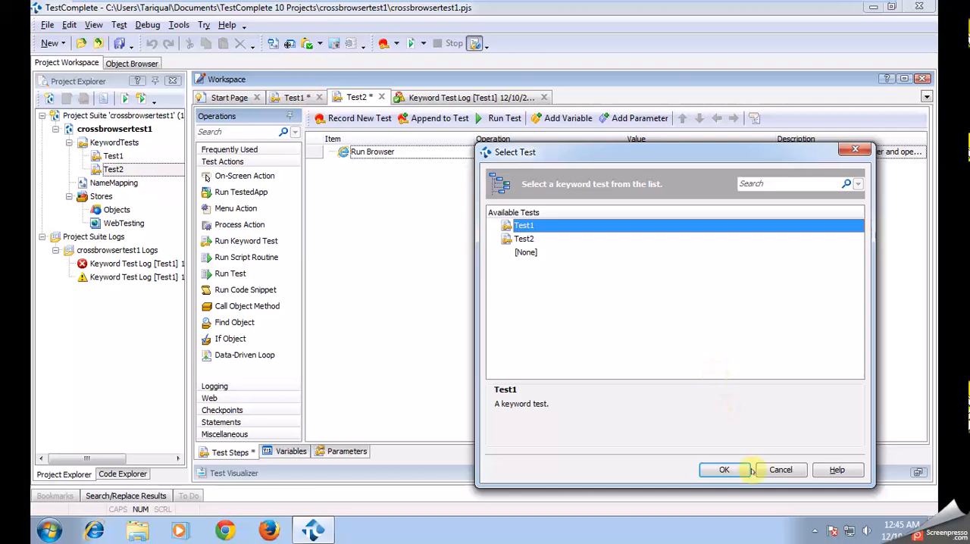
{"action": "left_click", "coordinate": [725, 470]}
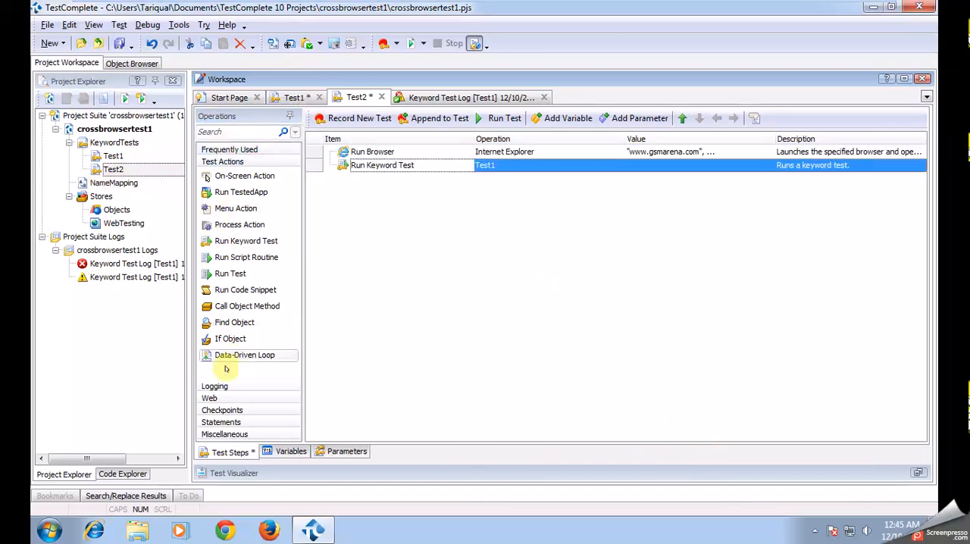
{"action": "left_click", "coordinate": [210, 398]}
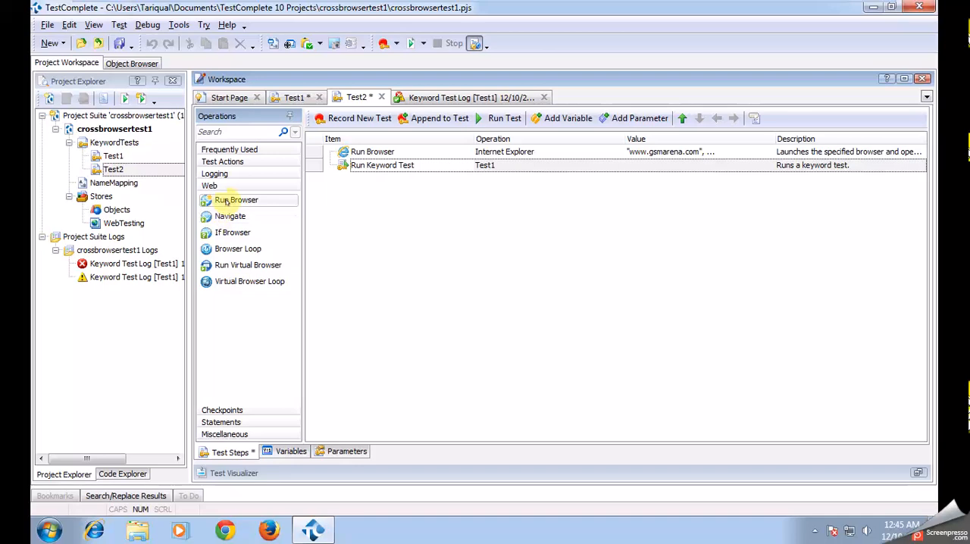
{"action": "left_click_drag", "start_coordinate": [225, 201], "coordinate": [342, 191]}
{"action": "left_click", "coordinate": [402, 291]}
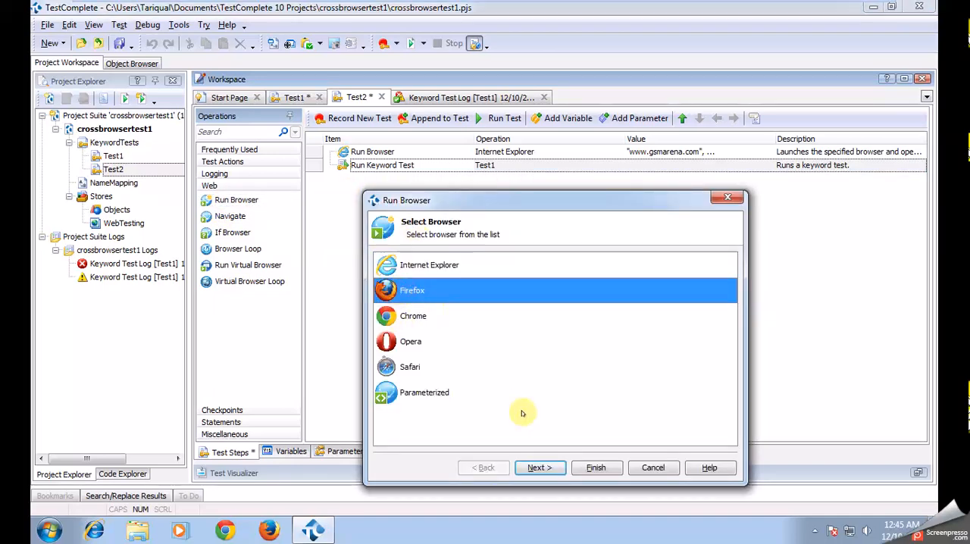
{"action": "left_click", "coordinate": [537, 468]}
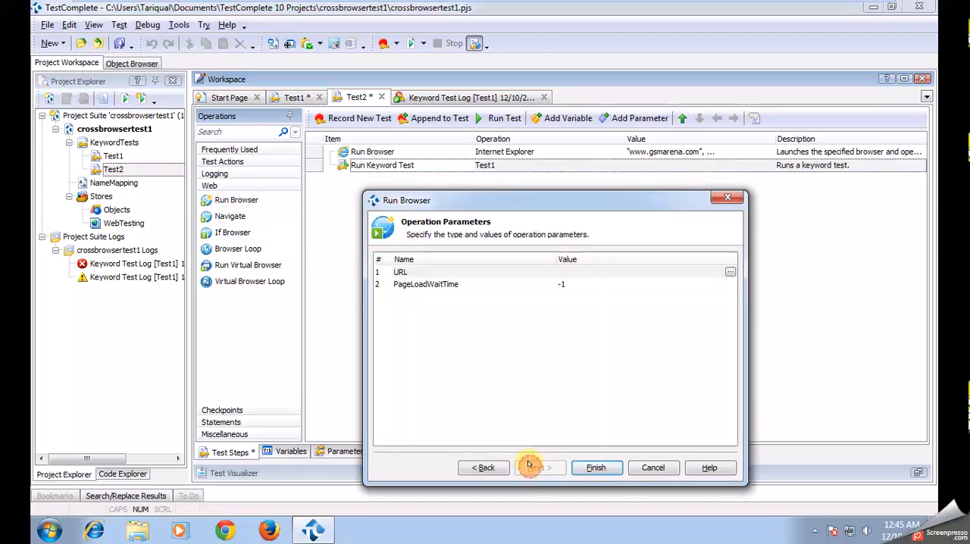
{"action": "left_click", "coordinate": [592, 272]}
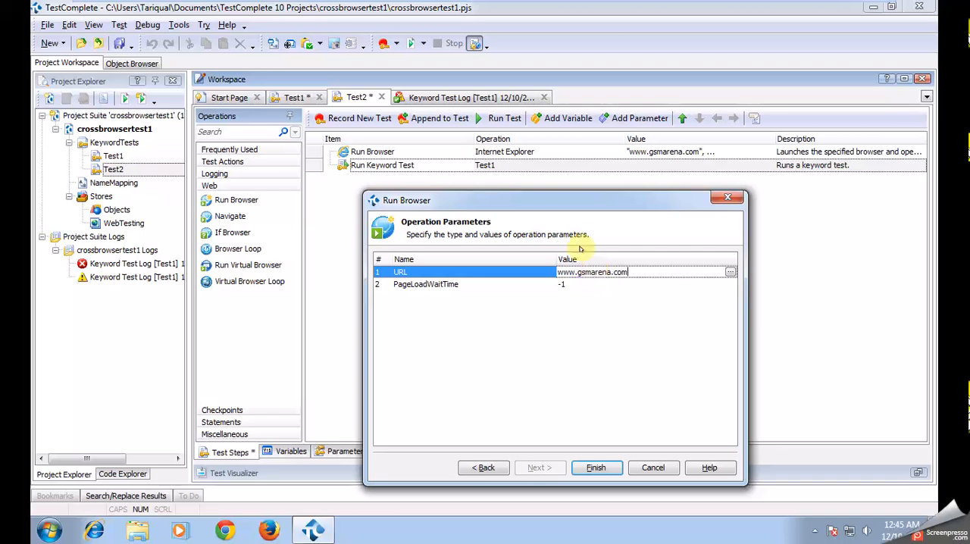
{"action": "left_click", "coordinate": [598, 469]}
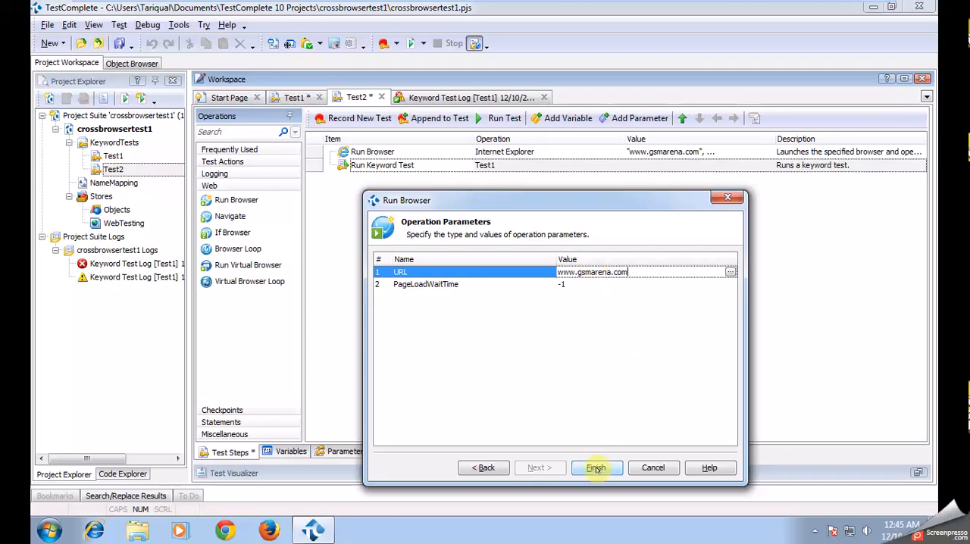
{"action": "left_click", "coordinate": [595, 469]}
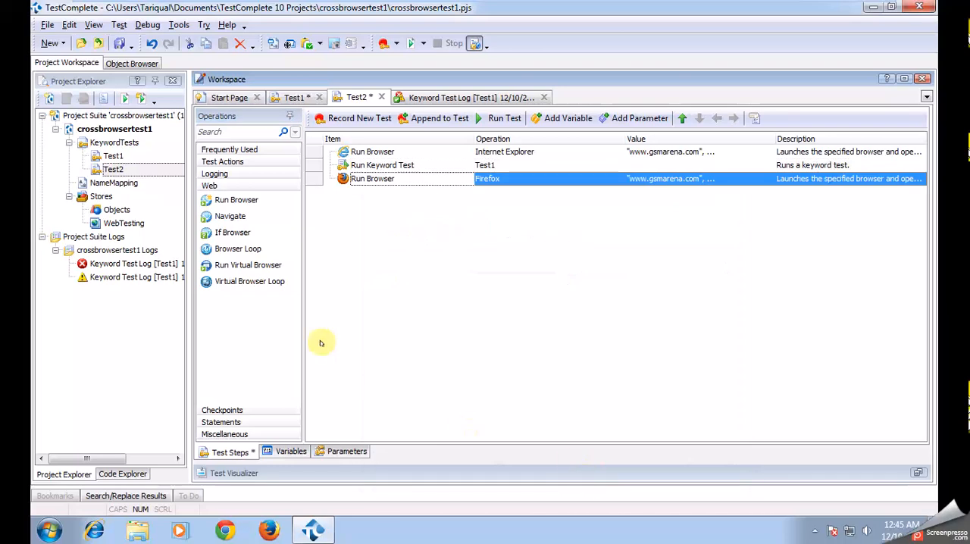
- Add another Run Keyword Test operation calling Test1 after the Firefox launch in Test2
{"action": "left_click", "coordinate": [219, 163]}
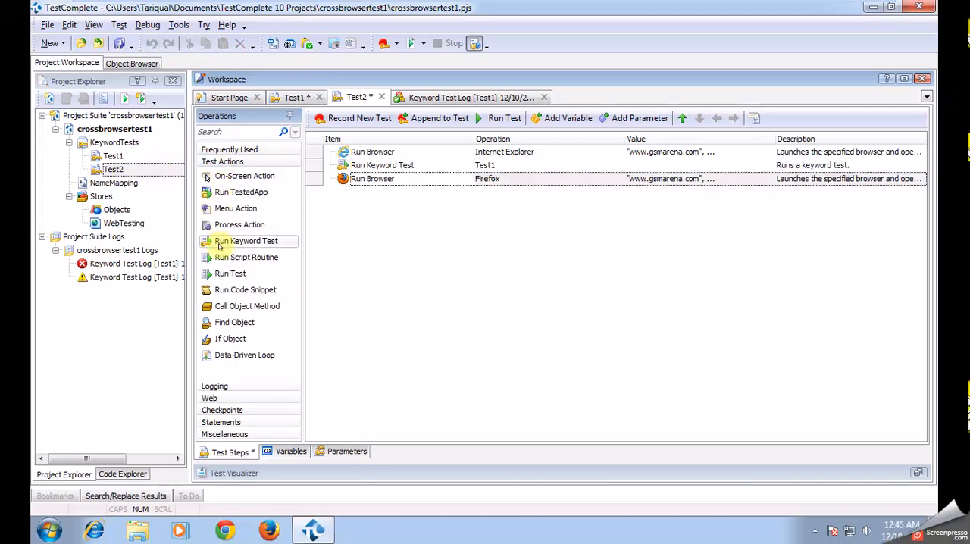
{"action": "left_click_drag", "start_coordinate": [218, 245], "coordinate": [417, 216]}
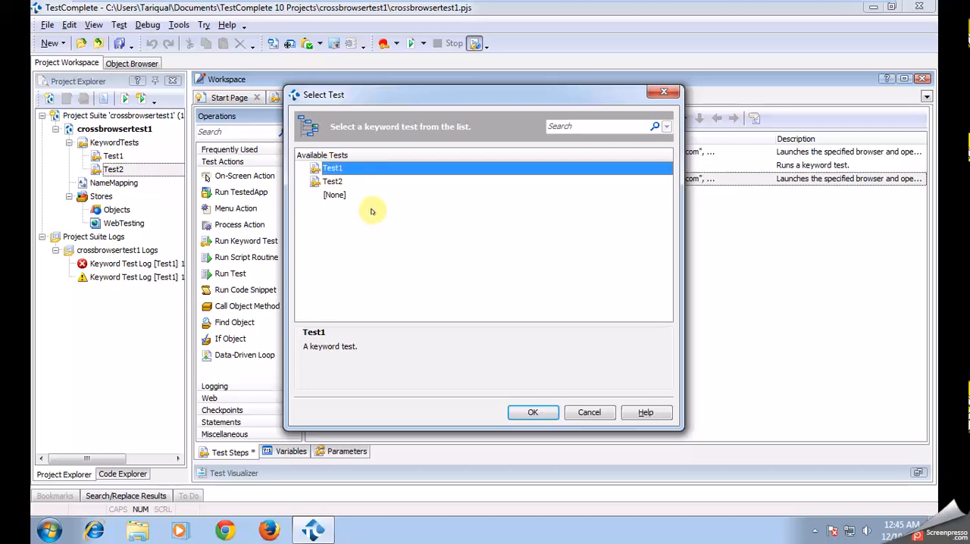
{"action": "left_click", "coordinate": [533, 412]}
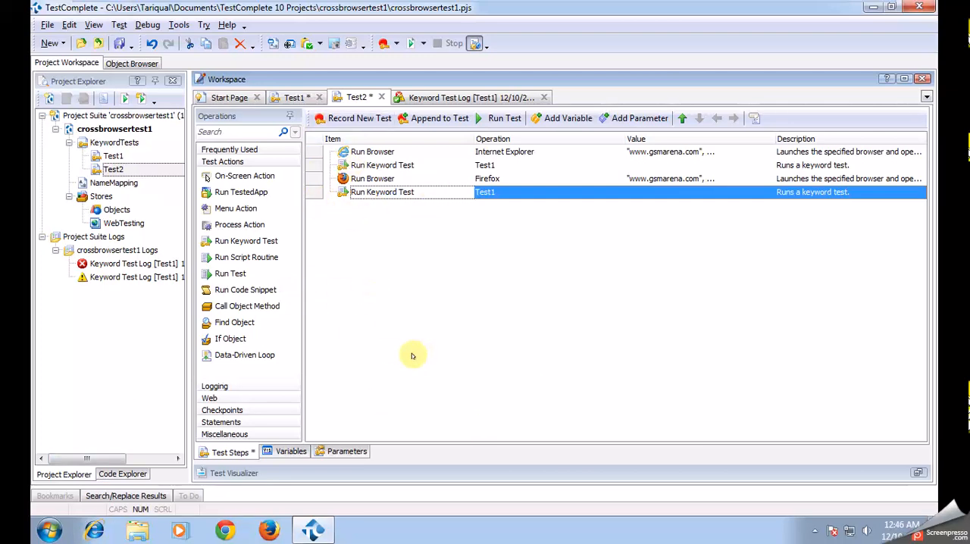
- Run Test2 in both browsers and review its log, including the picture details
{"action": "left_click", "coordinate": [503, 122]}
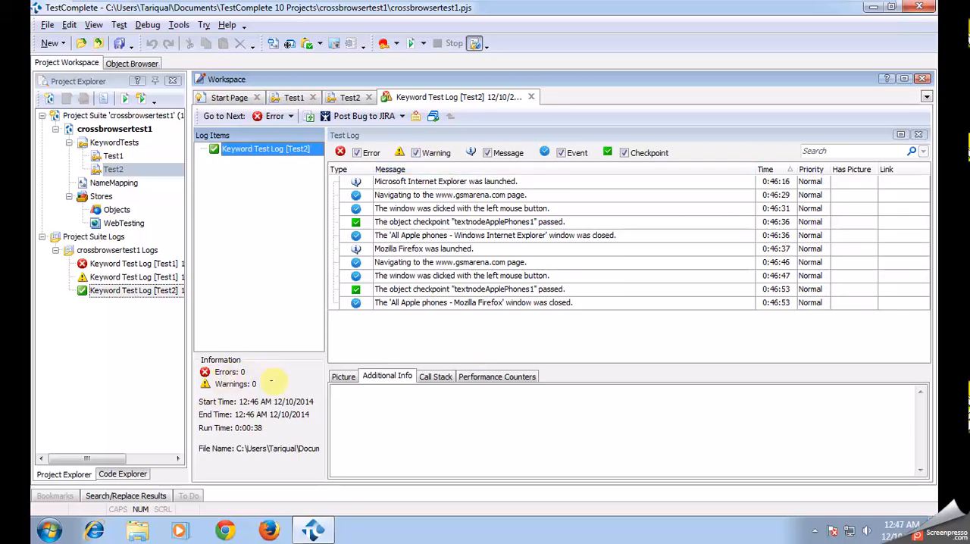
{"action": "left_click", "coordinate": [337, 376]}
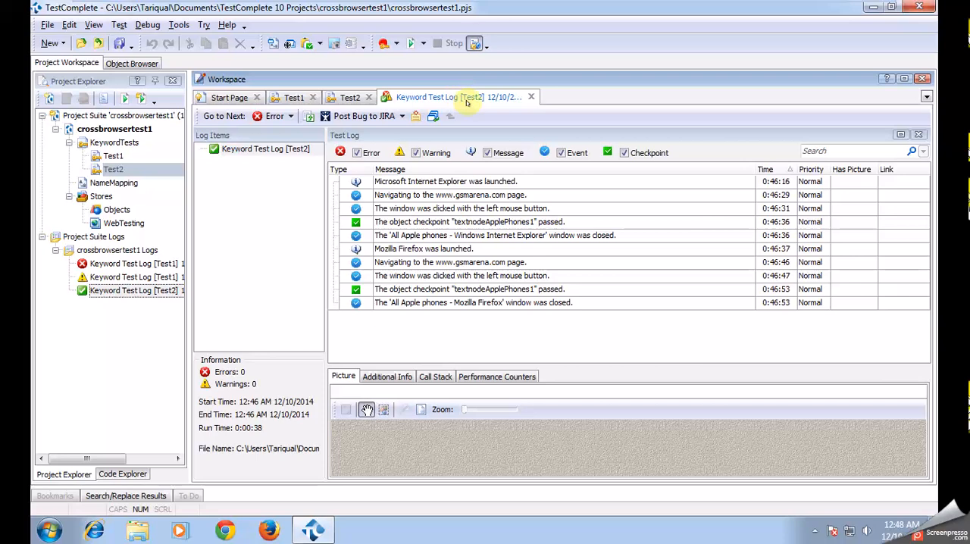
{"action": "left_click", "coordinate": [865, 6]}
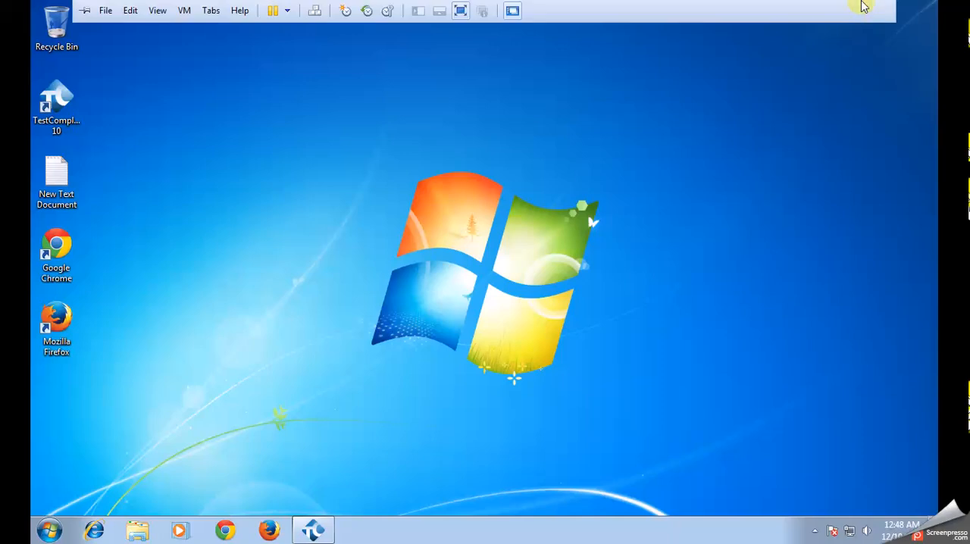
{"action": "left_click", "coordinate": [839, 9]}
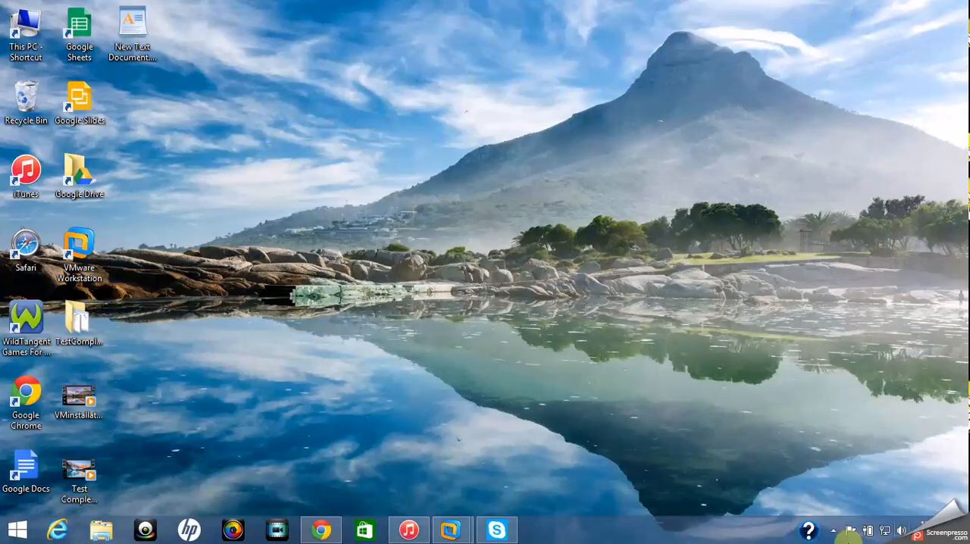
{"action": "left_click", "coordinate": [832, 531]}
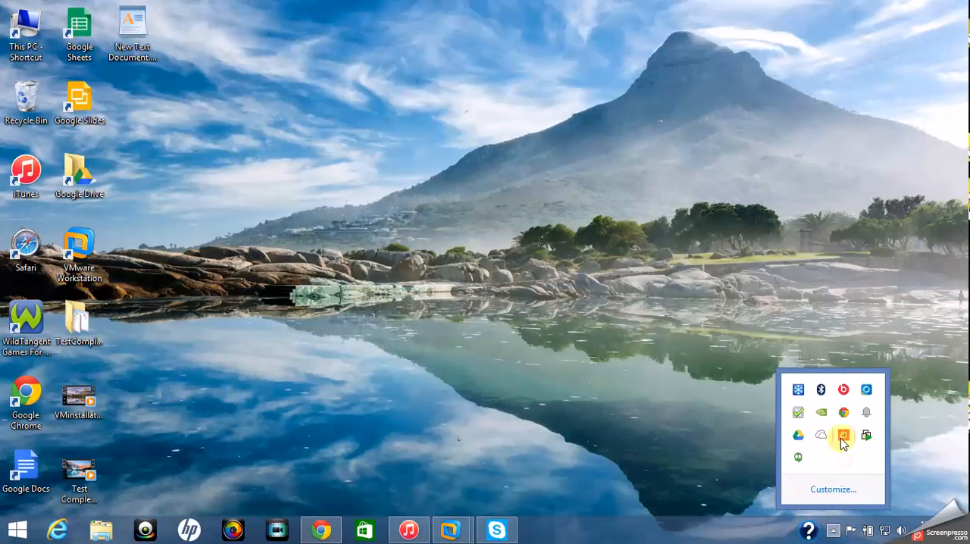
{"action": "left_click", "coordinate": [843, 438]}
{"action": "left_click", "coordinate": [753, 383]}
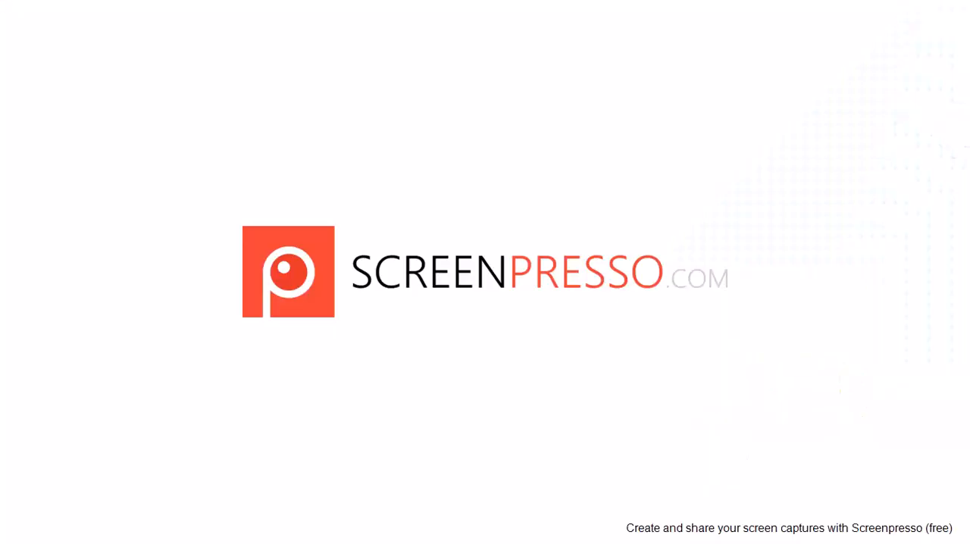